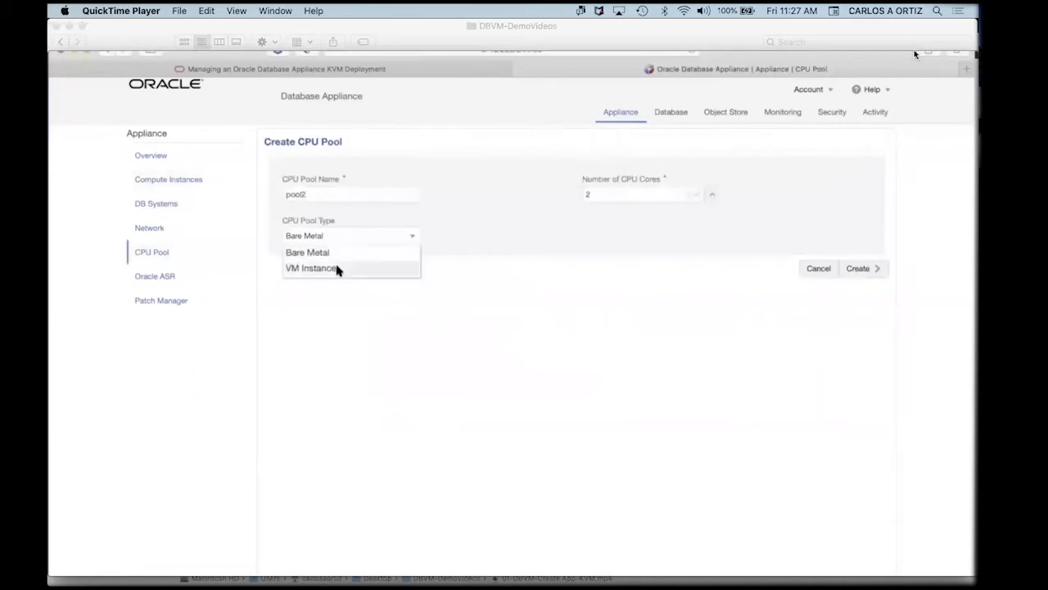
# Step through the demo as pool2 is submitted, pausing on its job result and on the list showing pool2 beside pool1.
pyautogui.click(511, 463)
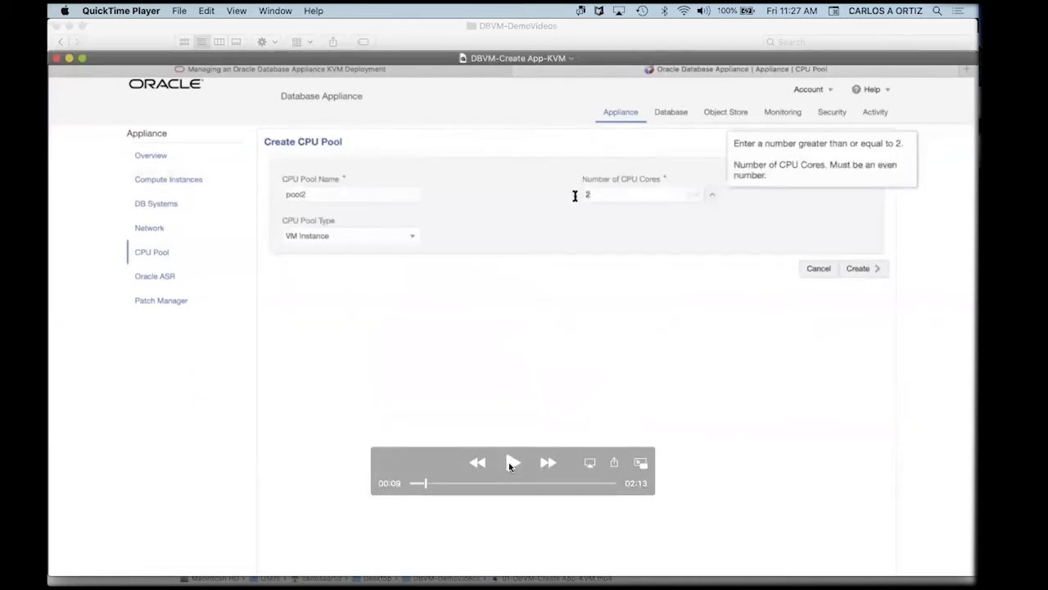
pyautogui.click(511, 464)
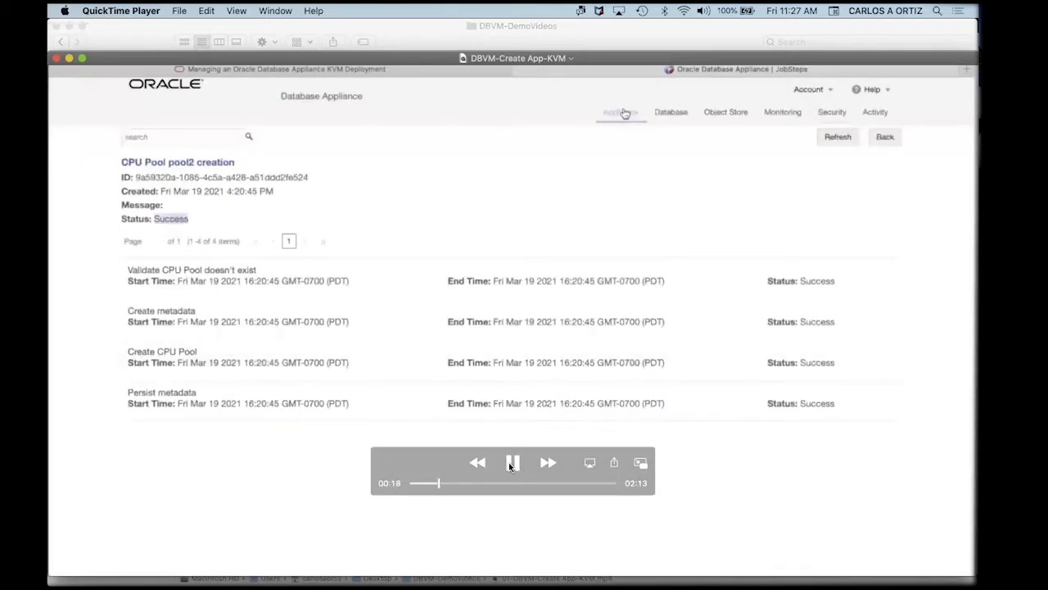
pyautogui.click(510, 465)
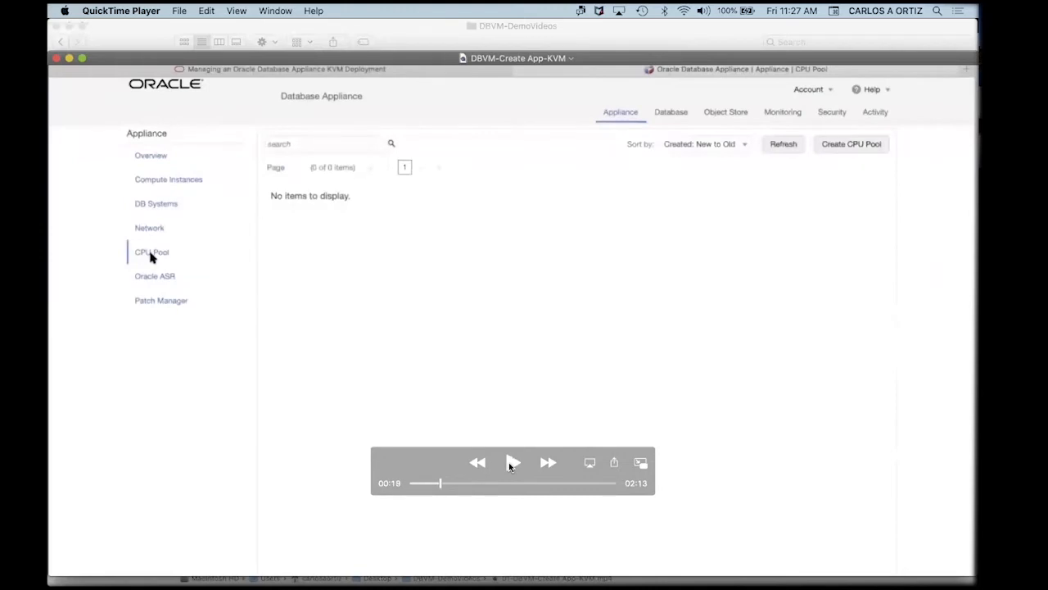
pyautogui.click(509, 466)
pyautogui.click(509, 466)
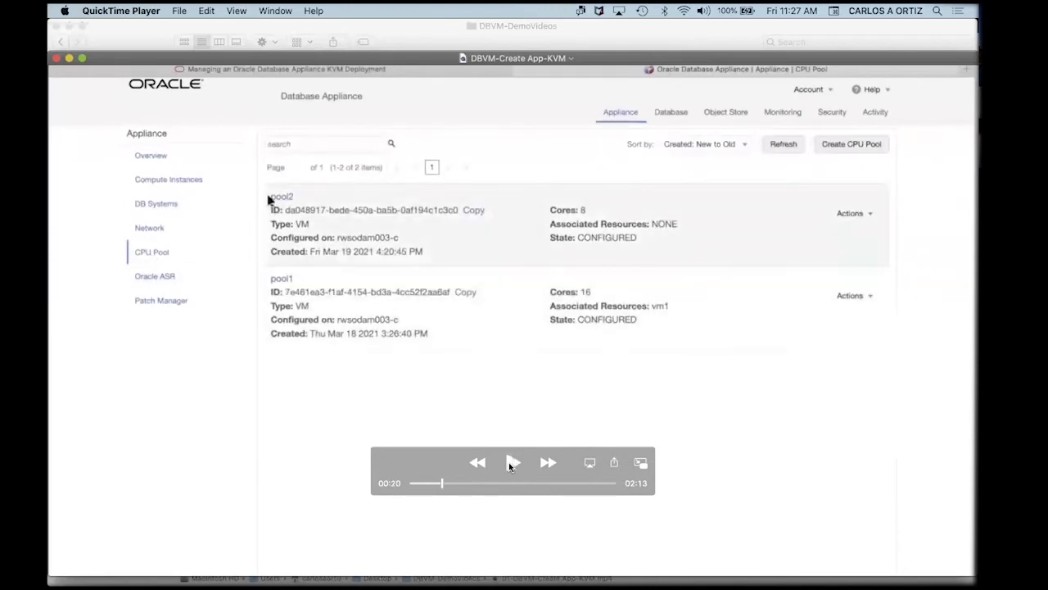
pyautogui.click(509, 465)
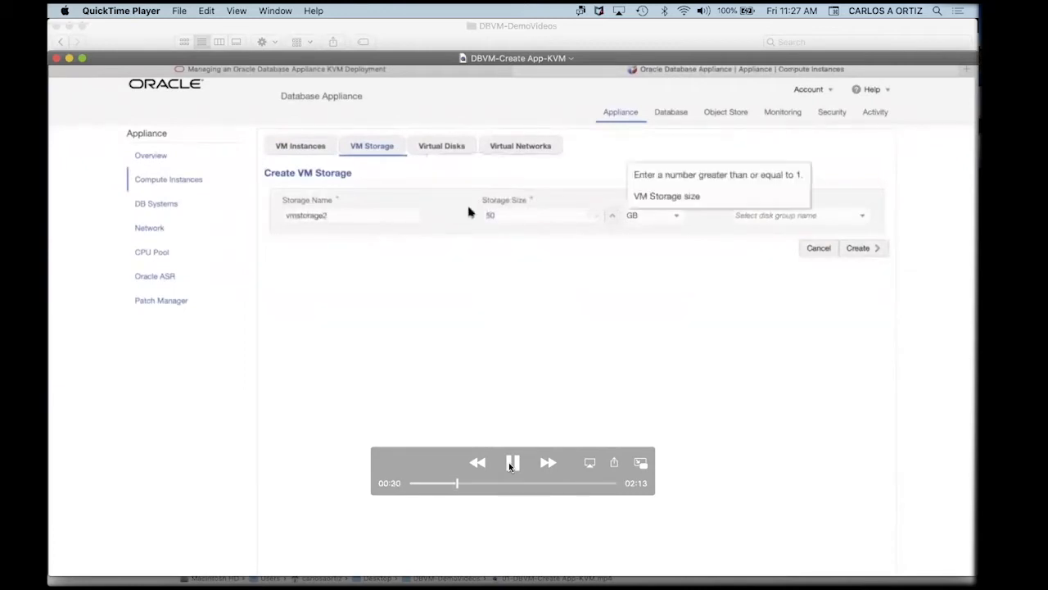
# Play through creating the 50 GB vmstorage2 storage on DATA, pausing on its form and then the Overview.
pyautogui.click(511, 464)
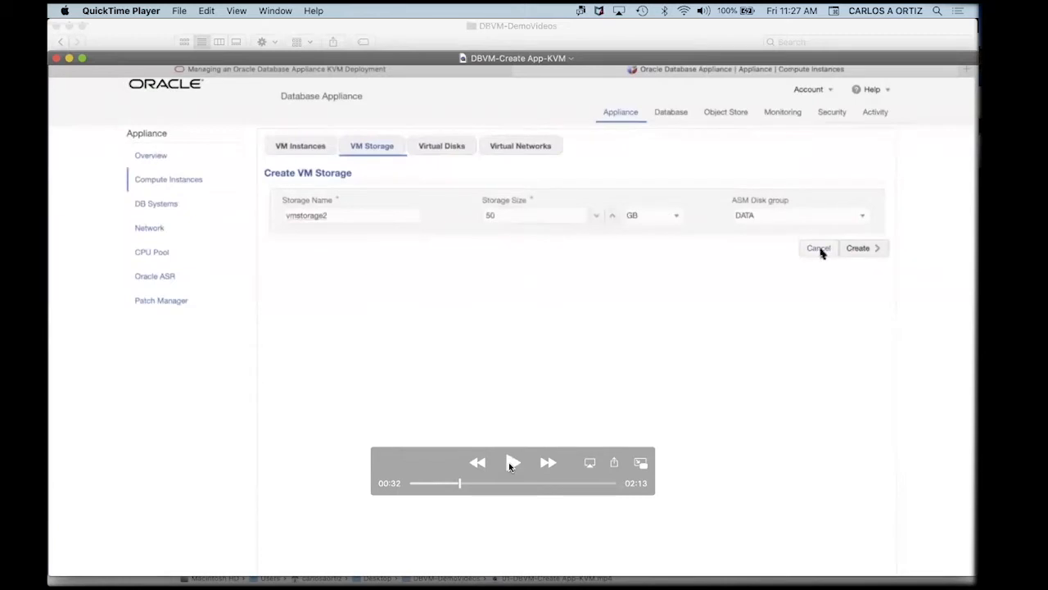
pyautogui.click(511, 465)
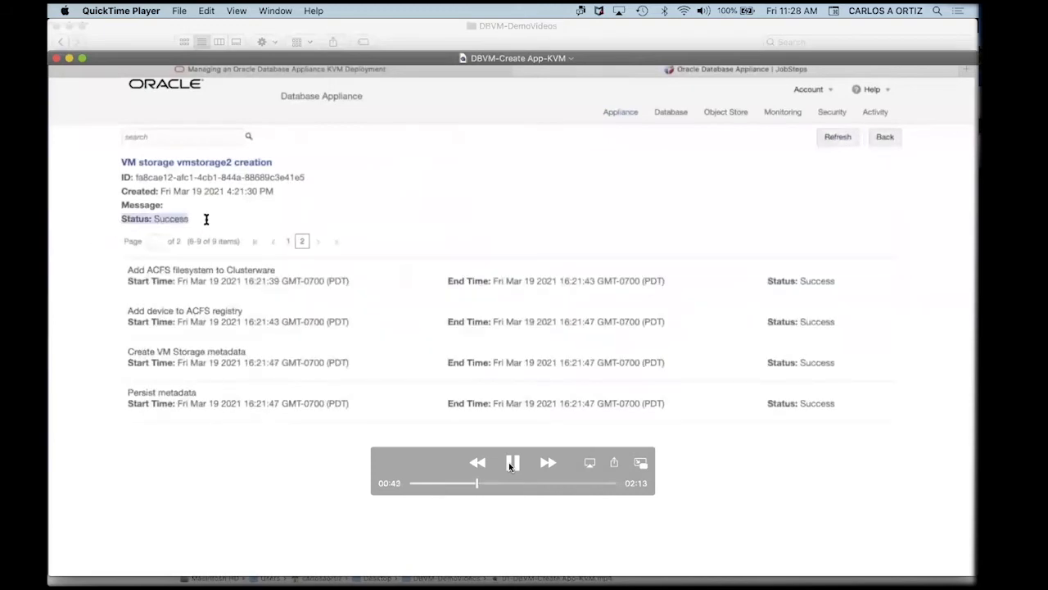
pyautogui.click(511, 463)
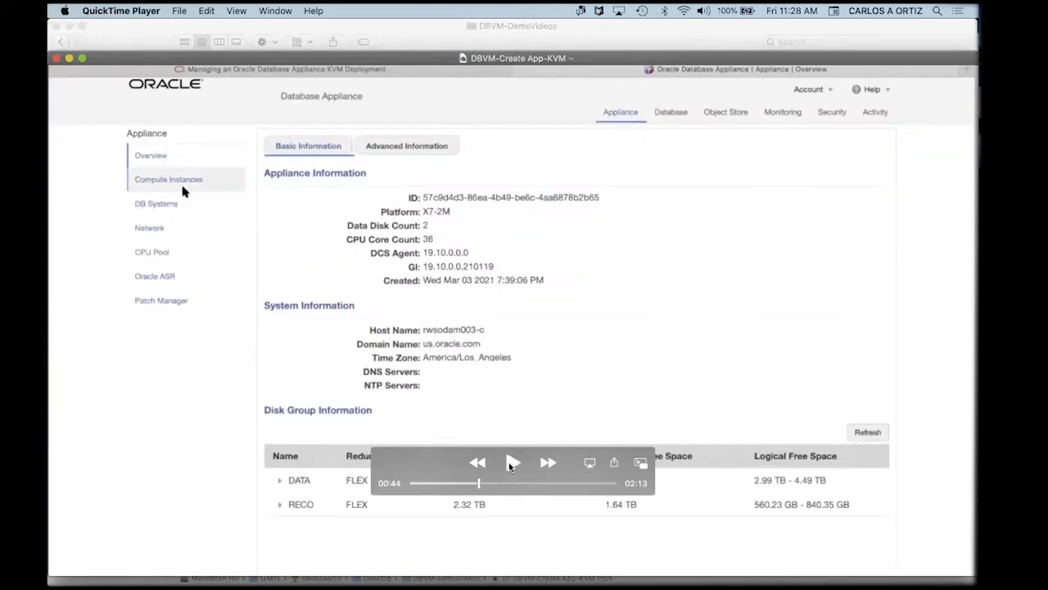
# Play through defining the 10 GB virtual disk vdisk2 on vmstorage2, pausing on its form.
pyautogui.click(511, 463)
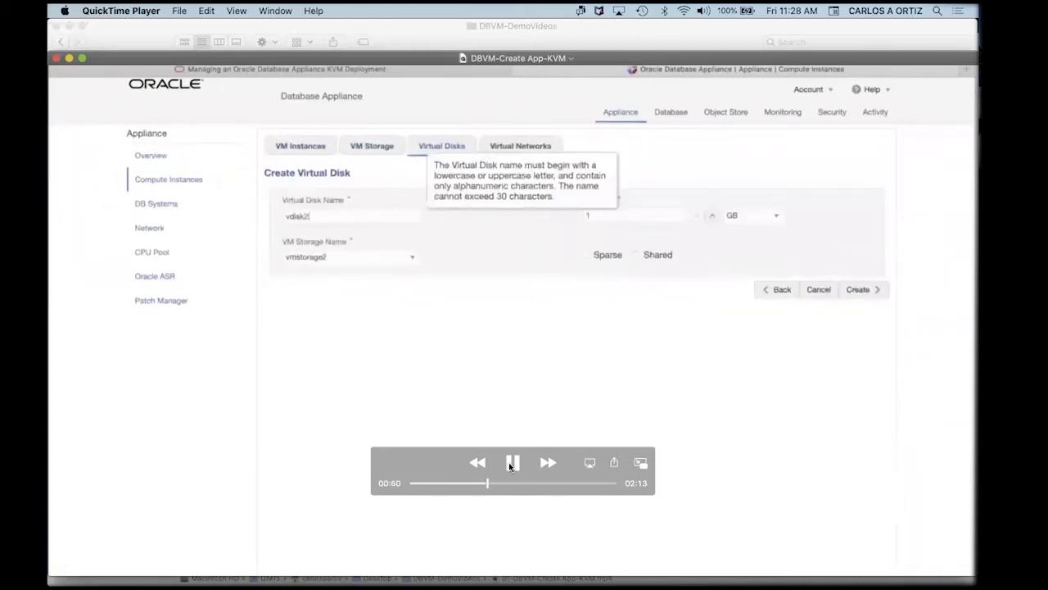
pyautogui.click(511, 463)
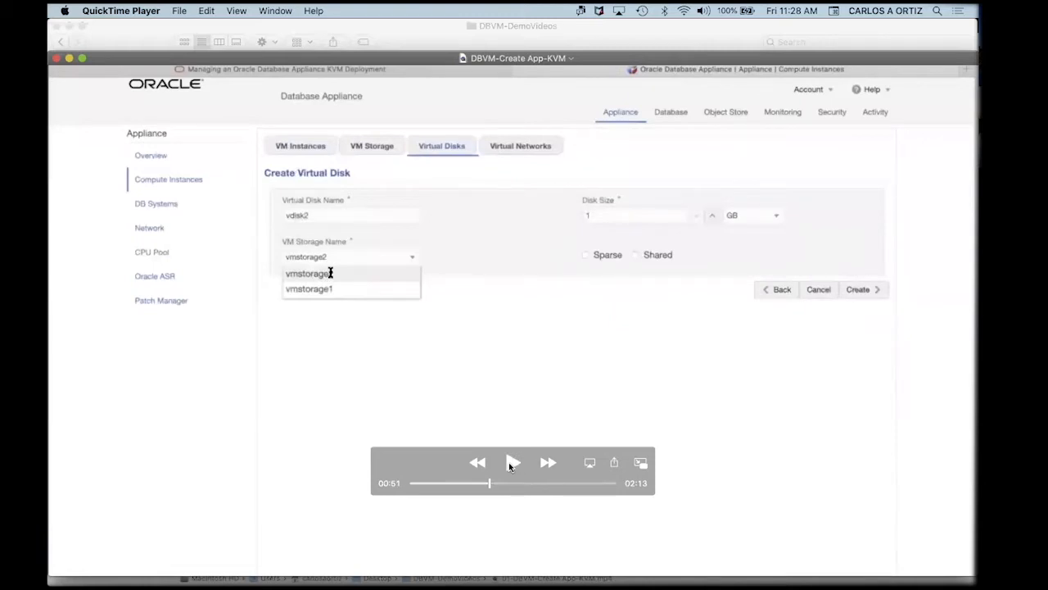
pyautogui.click(511, 464)
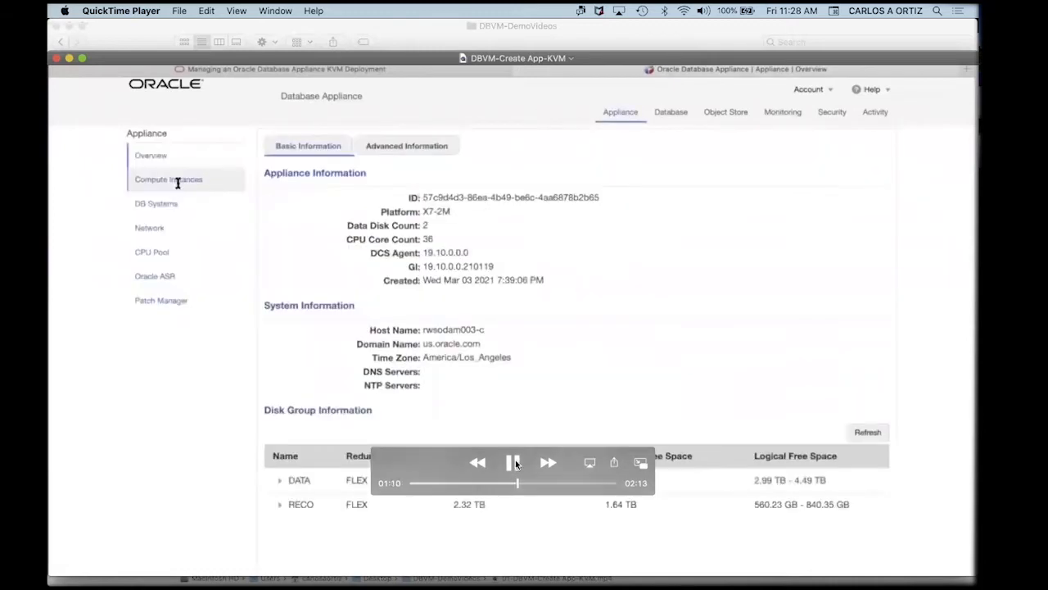
# Pause the demo on the virtual networks list, then on the existing VM instances list.
pyautogui.click(515, 463)
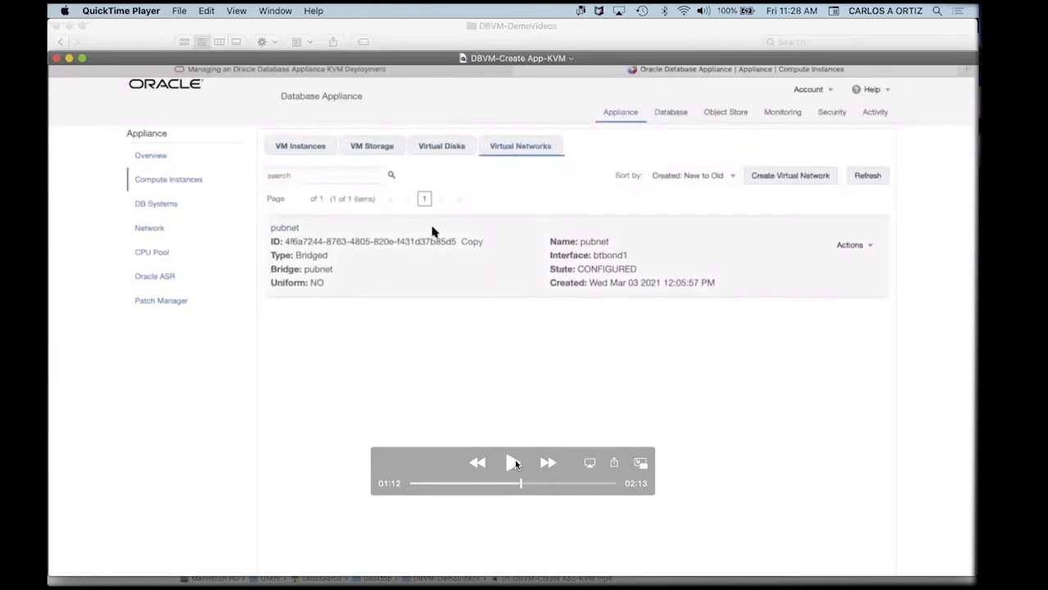
pyautogui.click(514, 463)
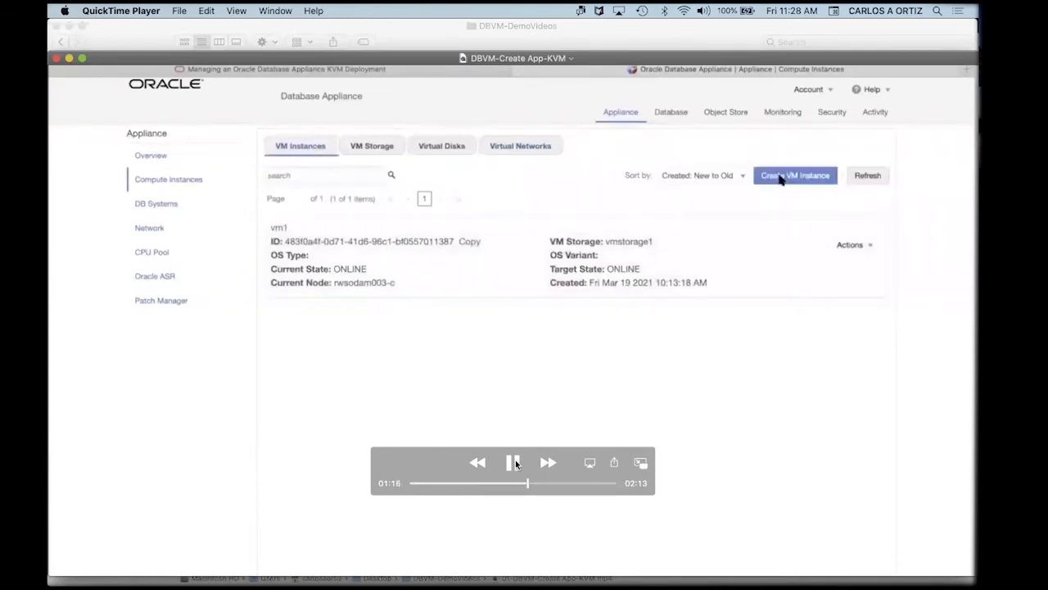
pyautogui.click(516, 463)
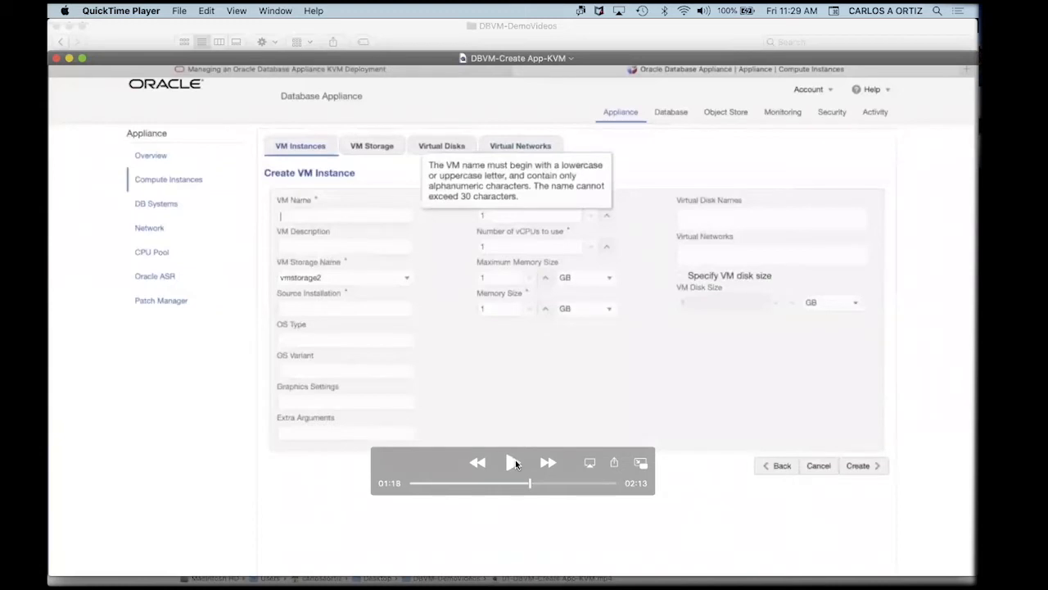
# Play into the Create VM Instance form as vm2 and vmstorage2 are entered, pausing at Source Installation.
pyautogui.click(513, 463)
pyautogui.click(517, 464)
pyautogui.click(515, 464)
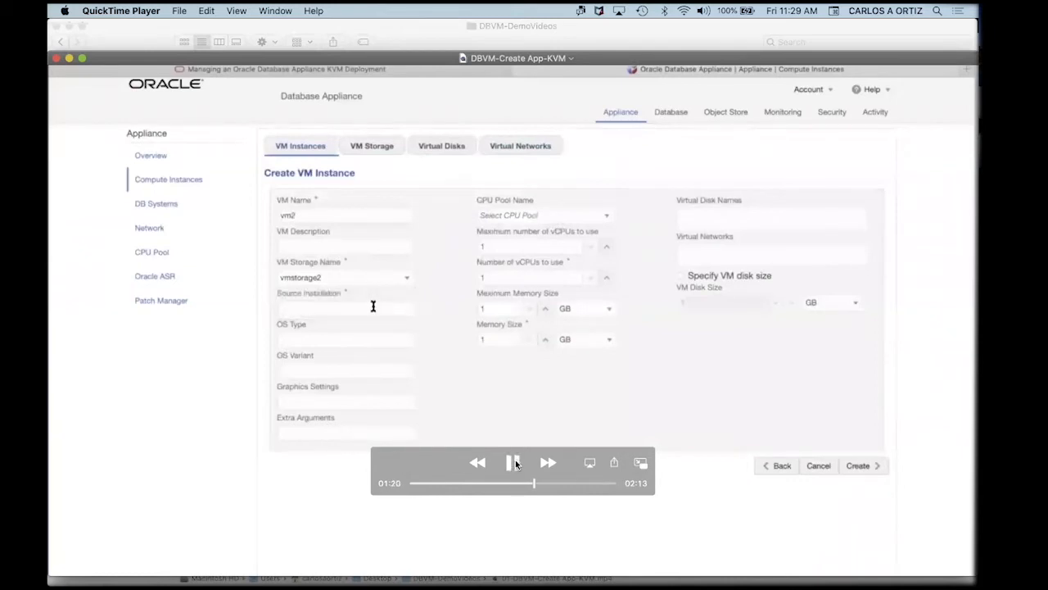
pyautogui.click(516, 464)
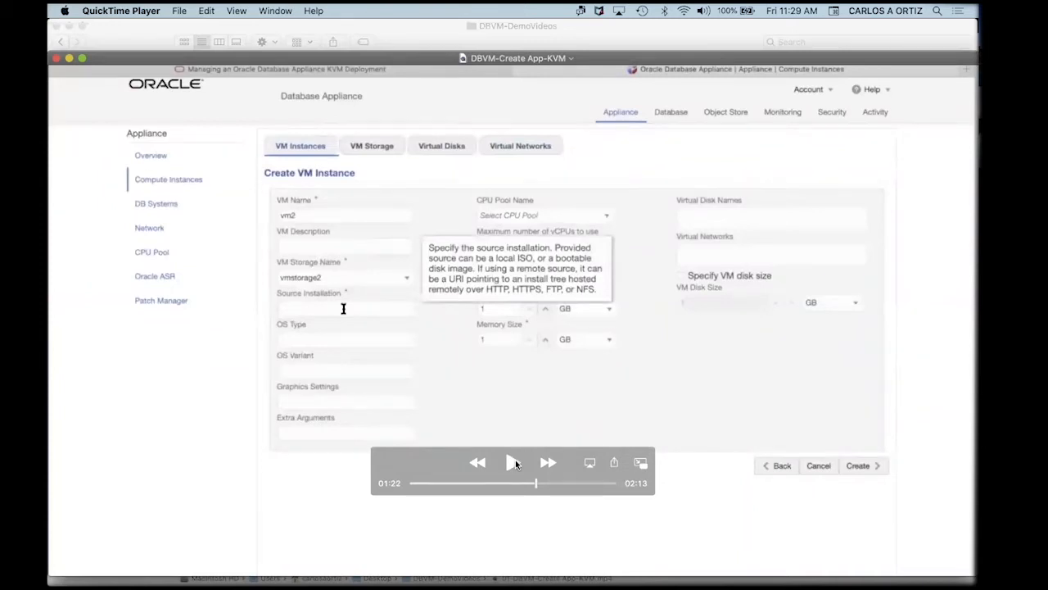
pyautogui.click(513, 463)
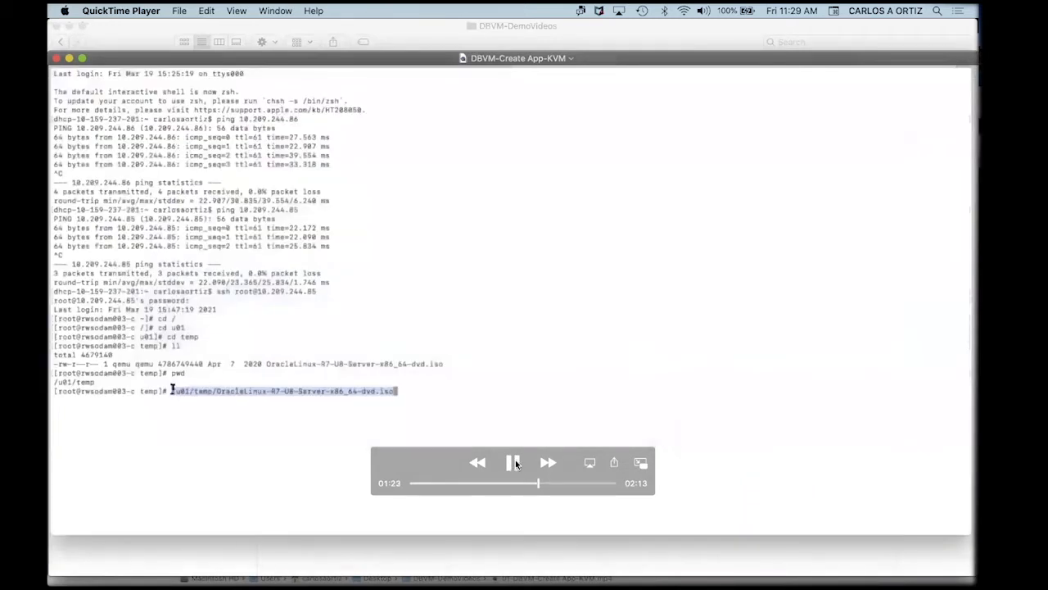
# Pause on the terminal showing /u01/temp/OracleLinux-R7-U8-Server-x86_64-dvd.iso, then resume to the VM form.
pyautogui.click(514, 463)
pyautogui.click(513, 464)
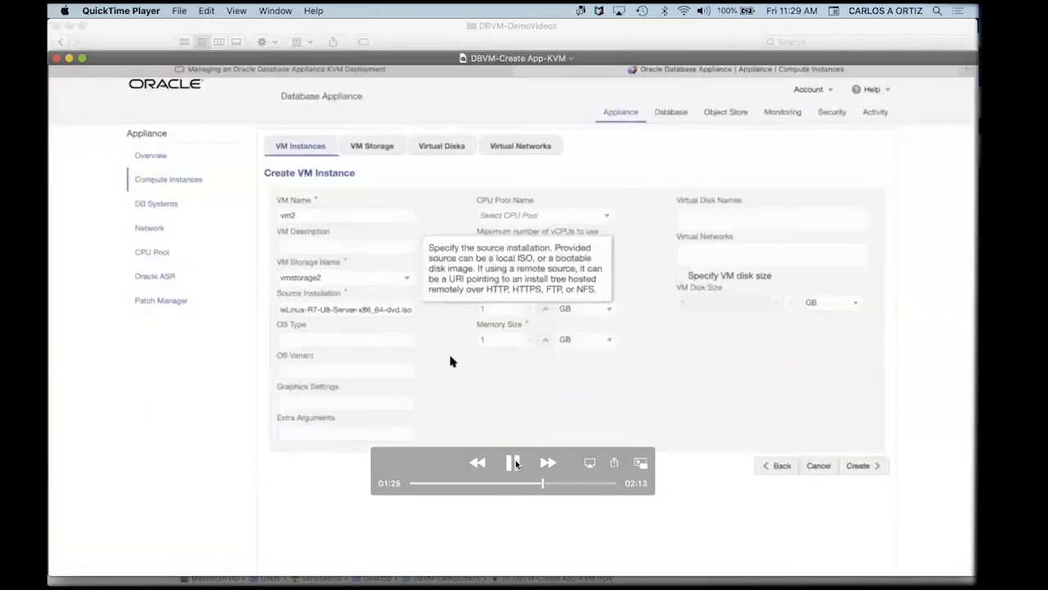
# Watch CPU pool pool2 get chosen and the vCPUs set to 16 maximum and 8 current.
pyautogui.click(514, 464)
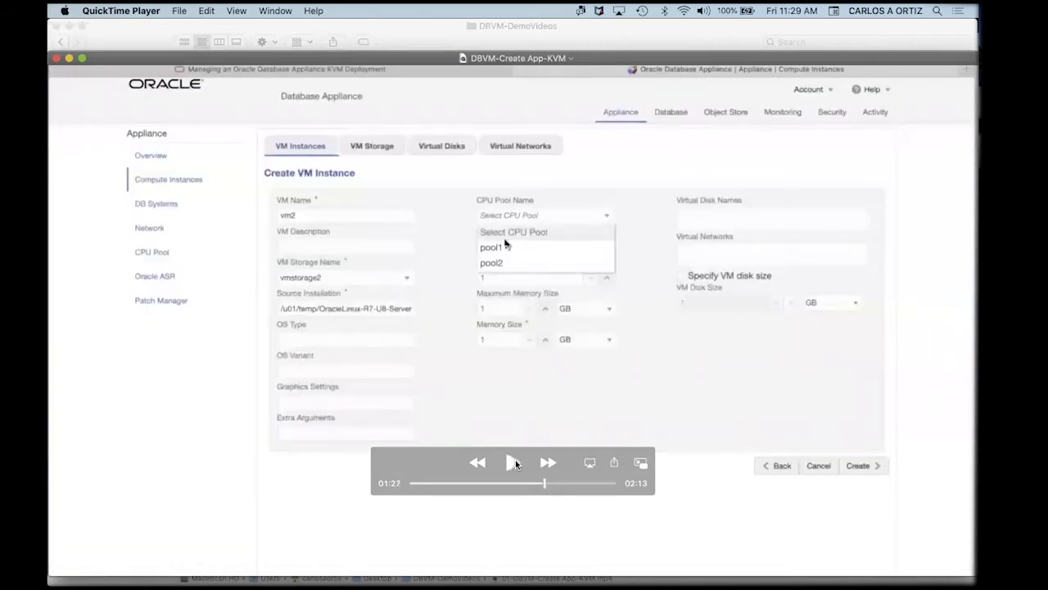
pyautogui.click(514, 464)
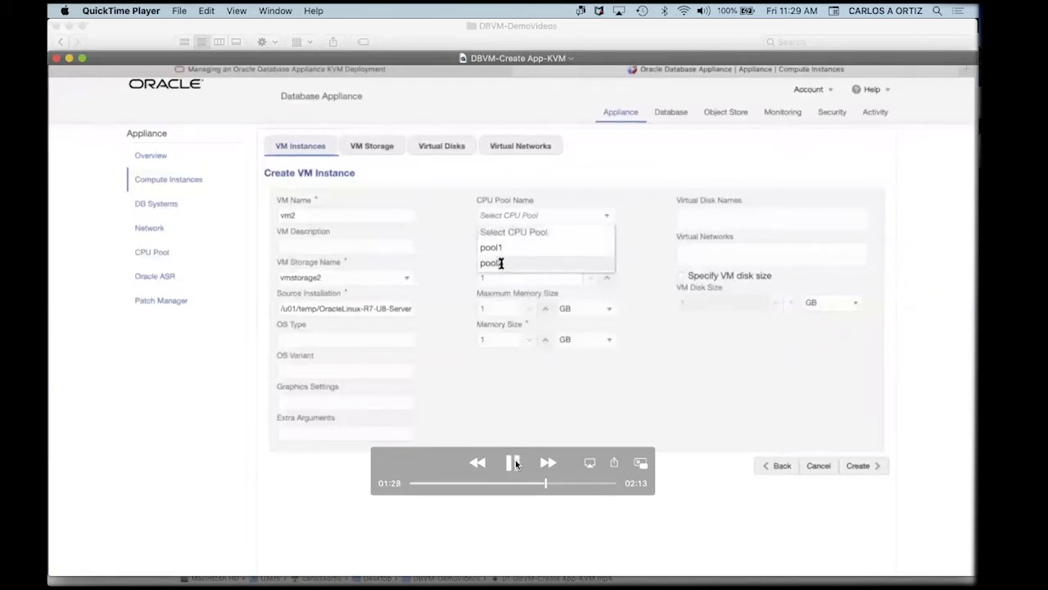
pyautogui.click(514, 463)
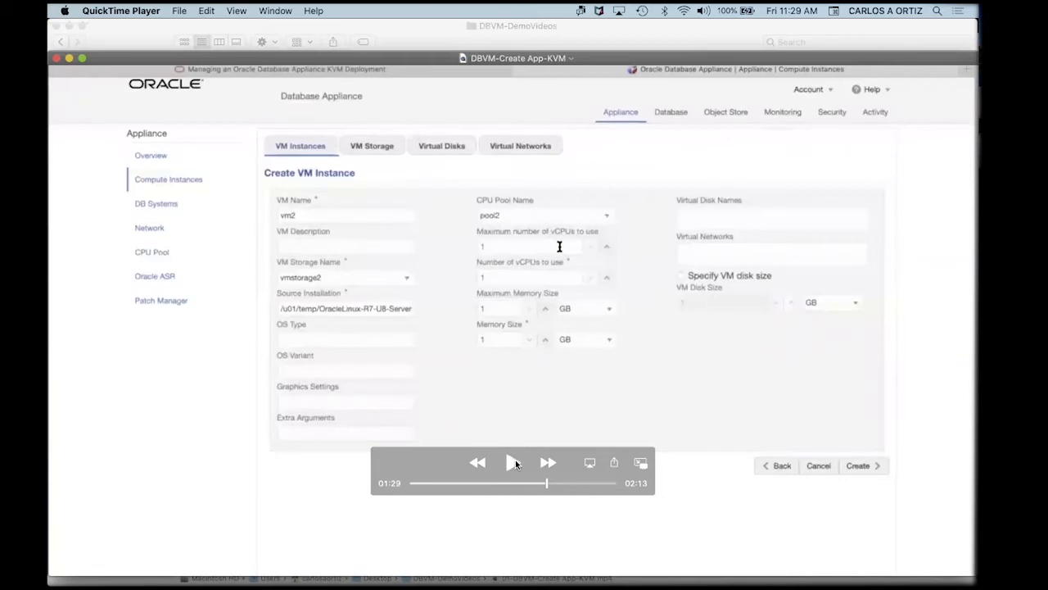
pyautogui.click(515, 463)
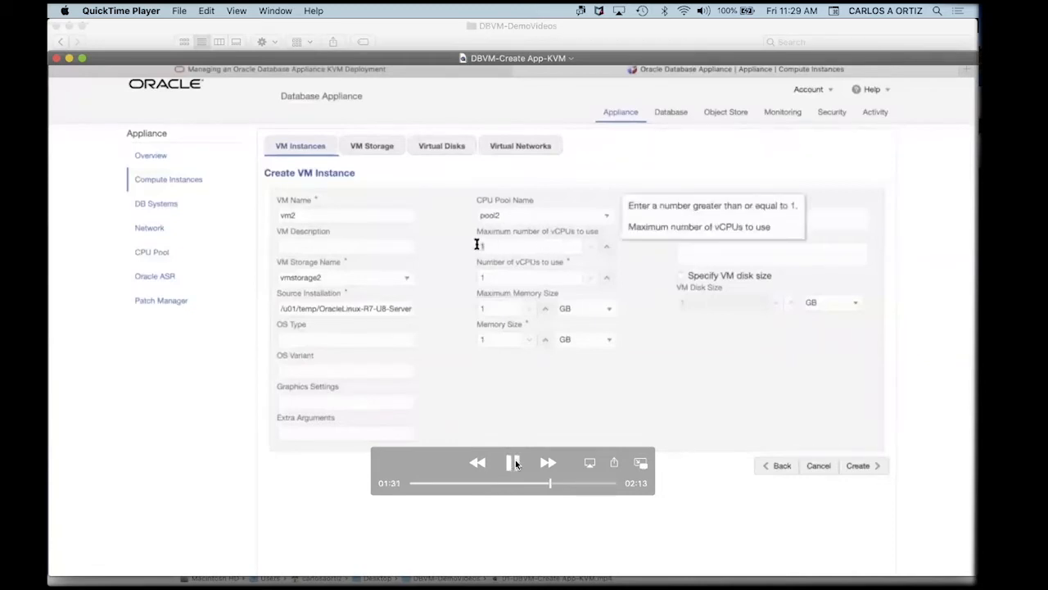
pyautogui.click(515, 463)
# Continue as memory 32/16 GB, disk vdisk2 and network pubnet are set, pausing at 10 GB disk size.
pyautogui.click(513, 464)
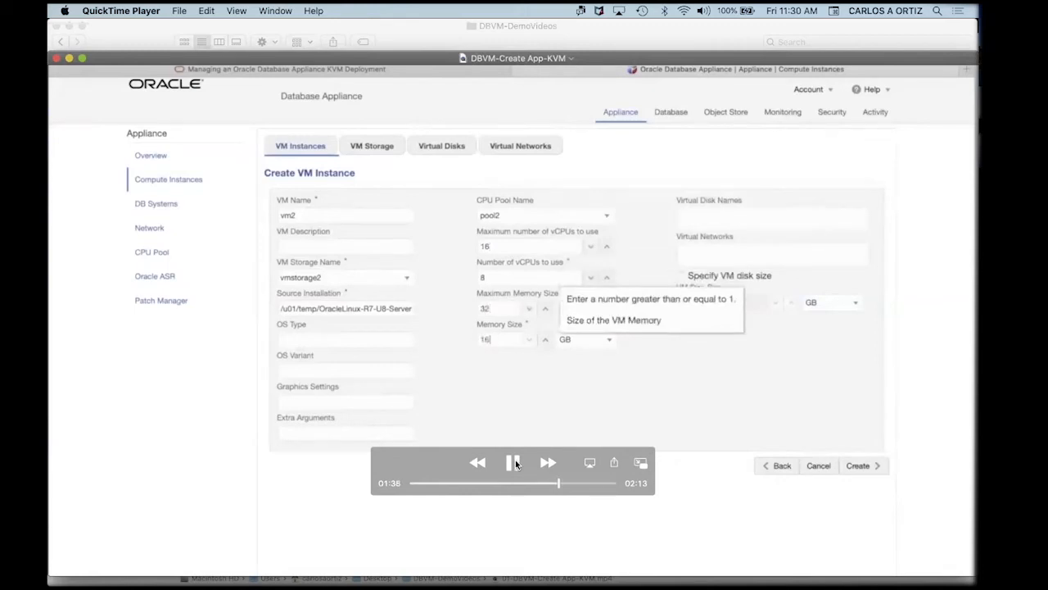
pyautogui.click(515, 463)
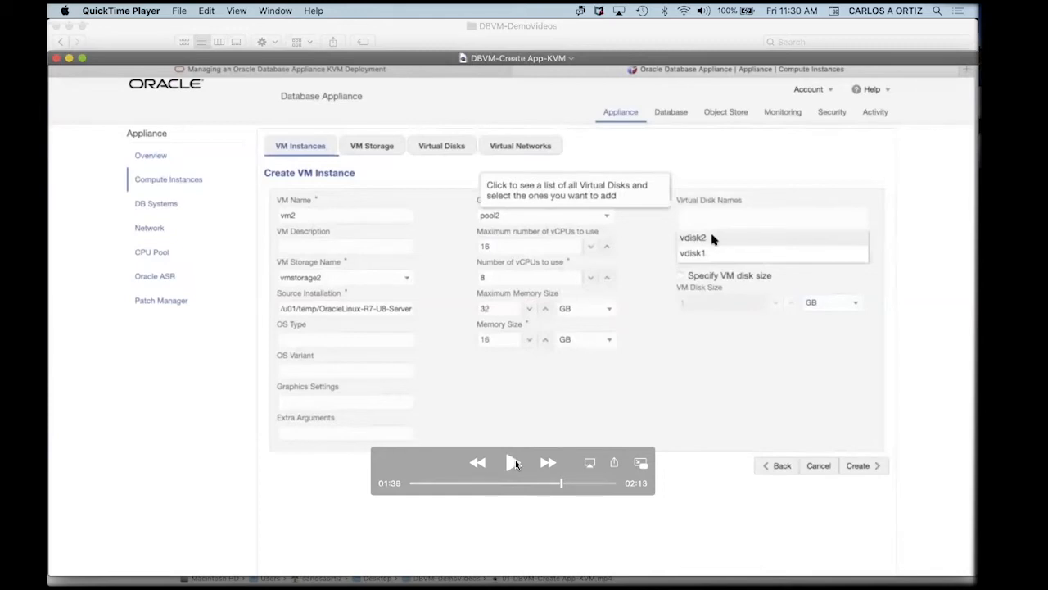
pyautogui.click(512, 463)
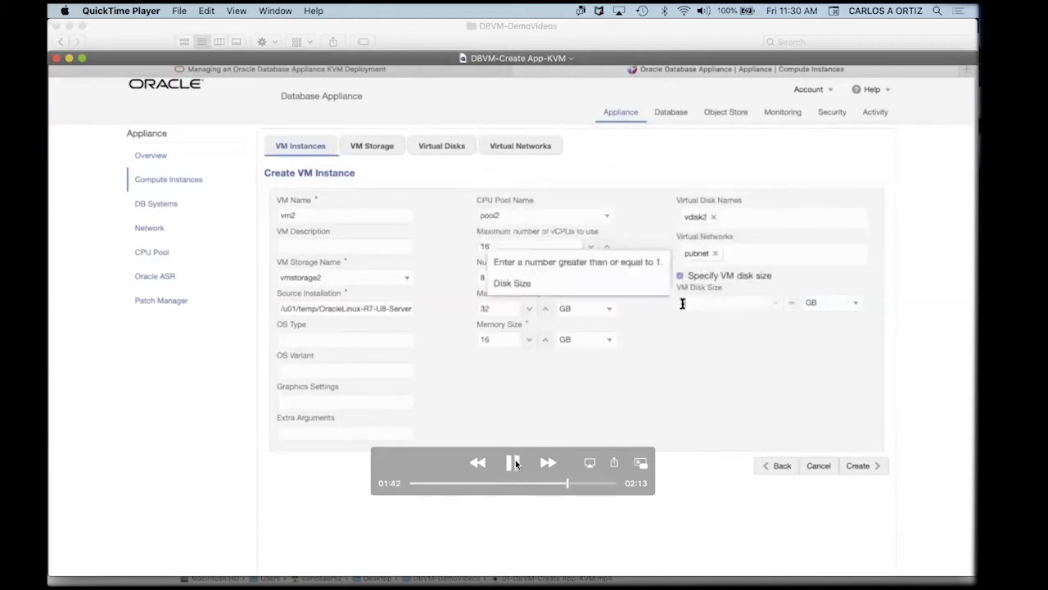
pyautogui.click(515, 463)
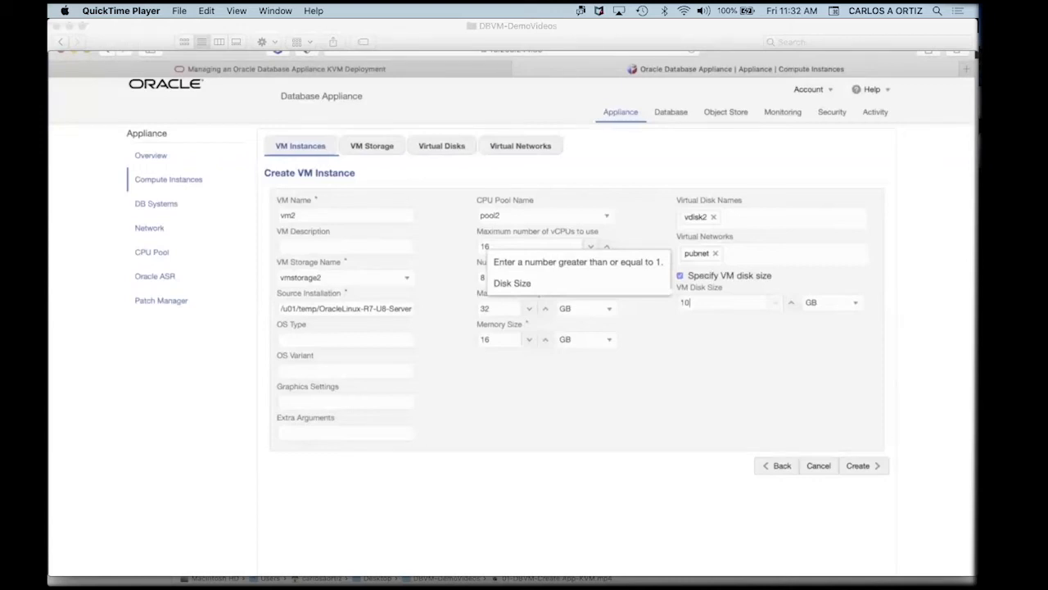
# Resume the demo so vm2 is created with the 10 GB VM disk size.
pyautogui.moveTo(863, 394)
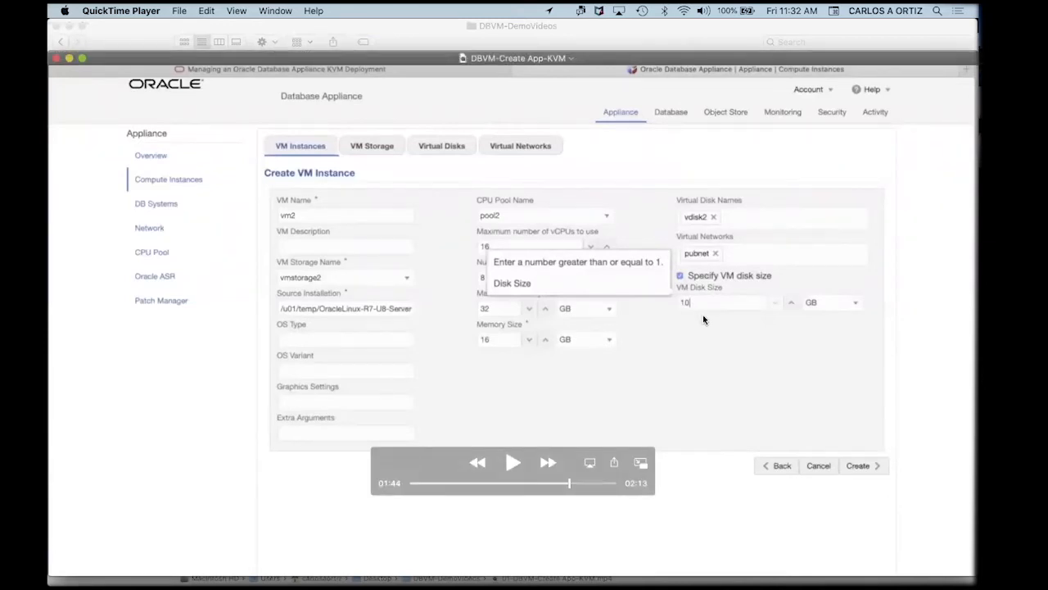
pyautogui.moveTo(687, 319)
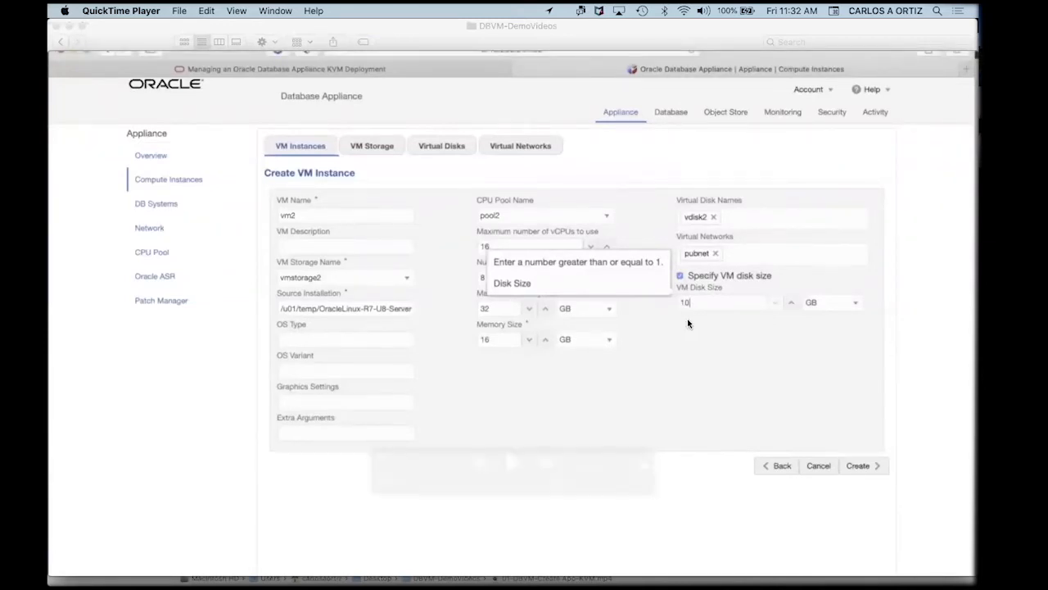
pyautogui.click(512, 463)
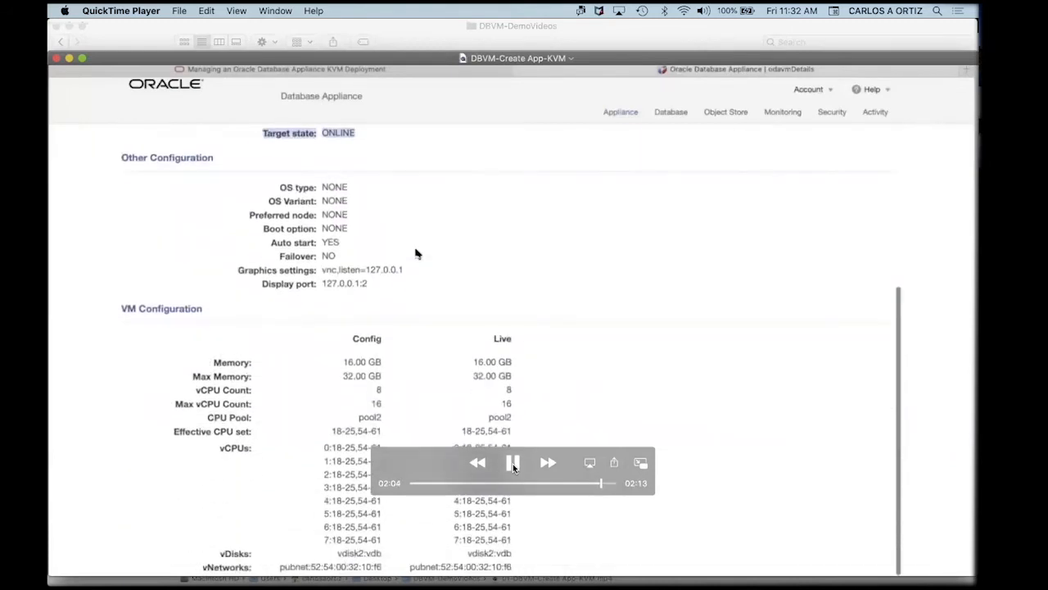
# Review vm2's configuration details, pause when vm2 and vm1 show ONLINE, then close the video.
pyautogui.click(513, 464)
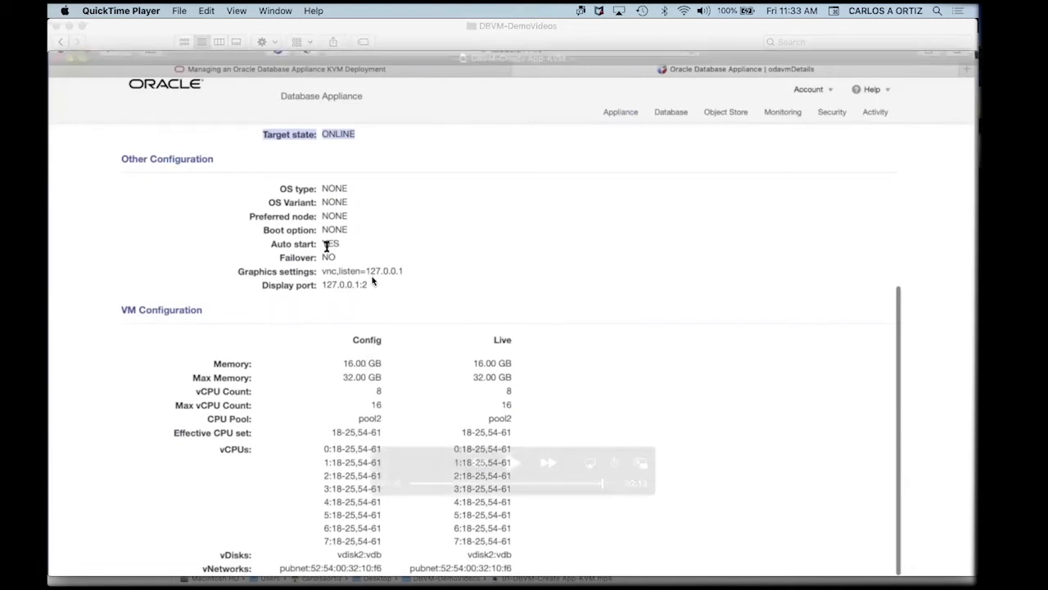
pyautogui.click(511, 464)
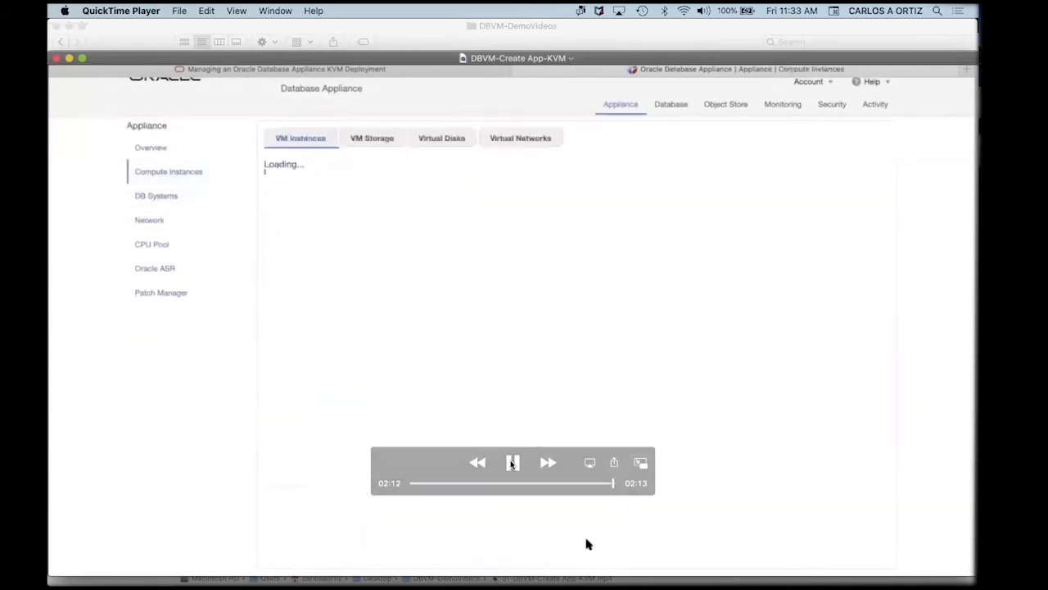
pyautogui.click(510, 461)
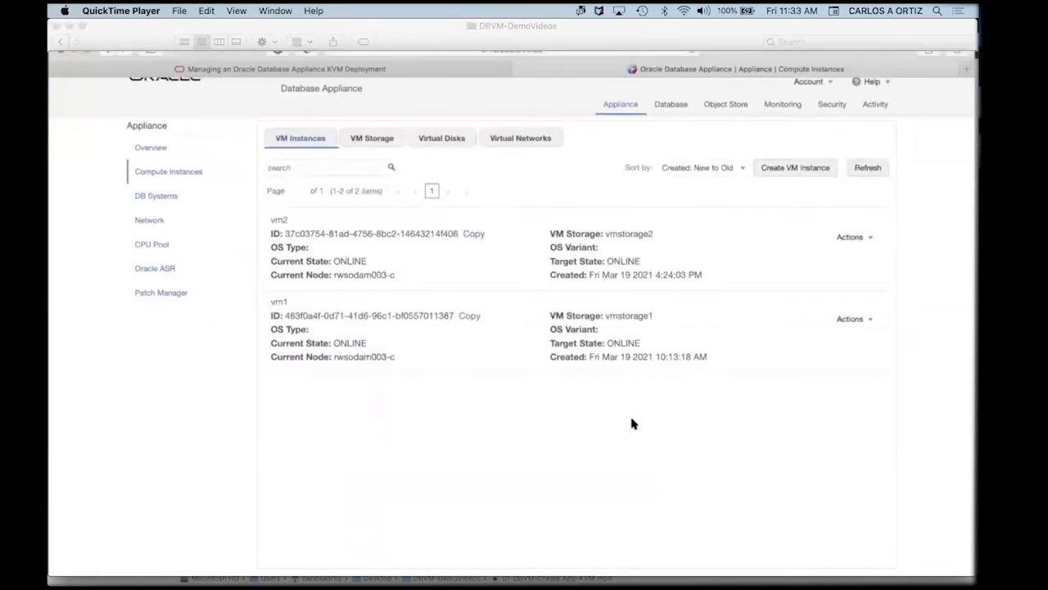
pyautogui.press('super+w')
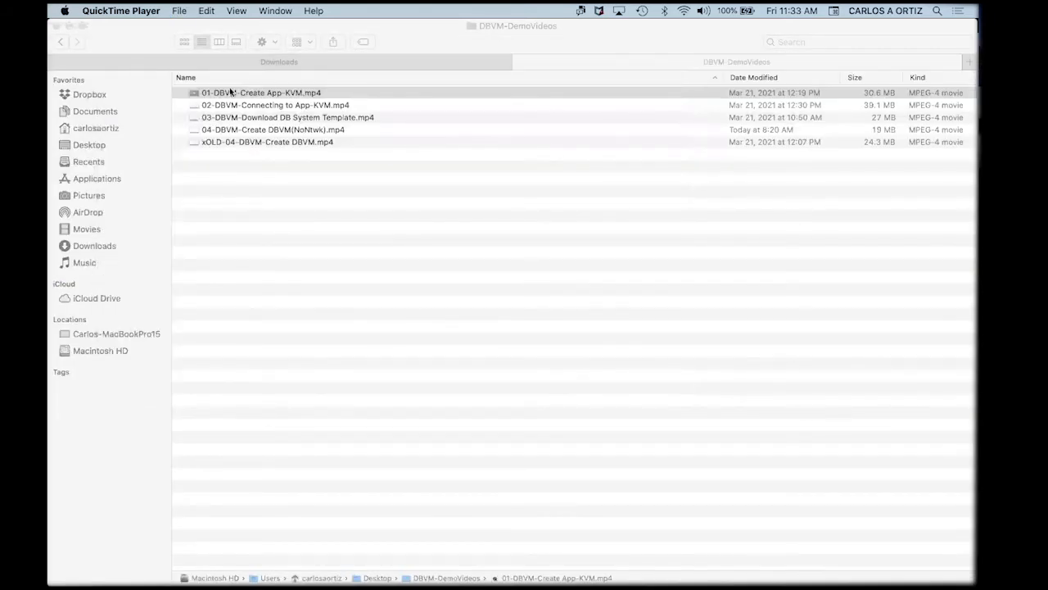
# Open 02-DBVM-Connecting to App-KVM.mp4 and play it to the Creating a Virtual Machine in a KVM Deployment section.
pyautogui.click(191, 107)
pyautogui.doubleClick(190, 108)
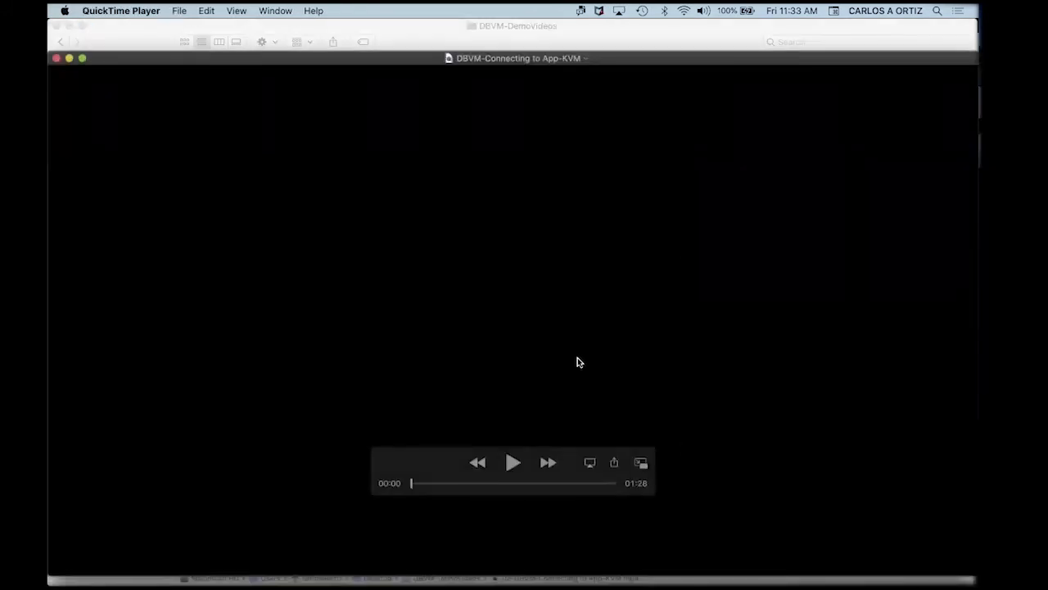
pyautogui.click(512, 464)
pyautogui.click(511, 463)
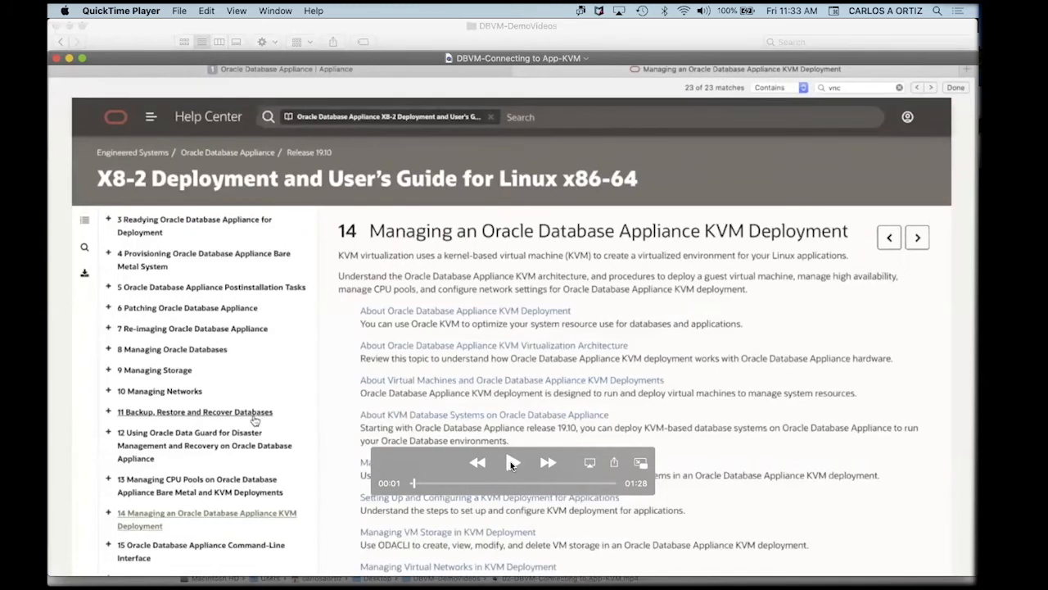
pyautogui.click(510, 461)
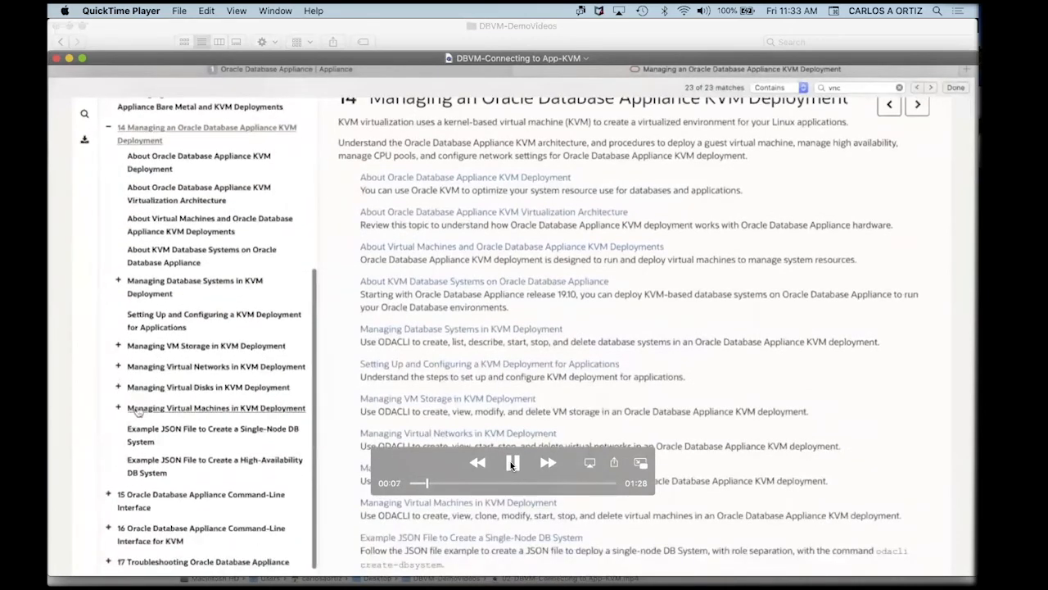
pyautogui.click(510, 461)
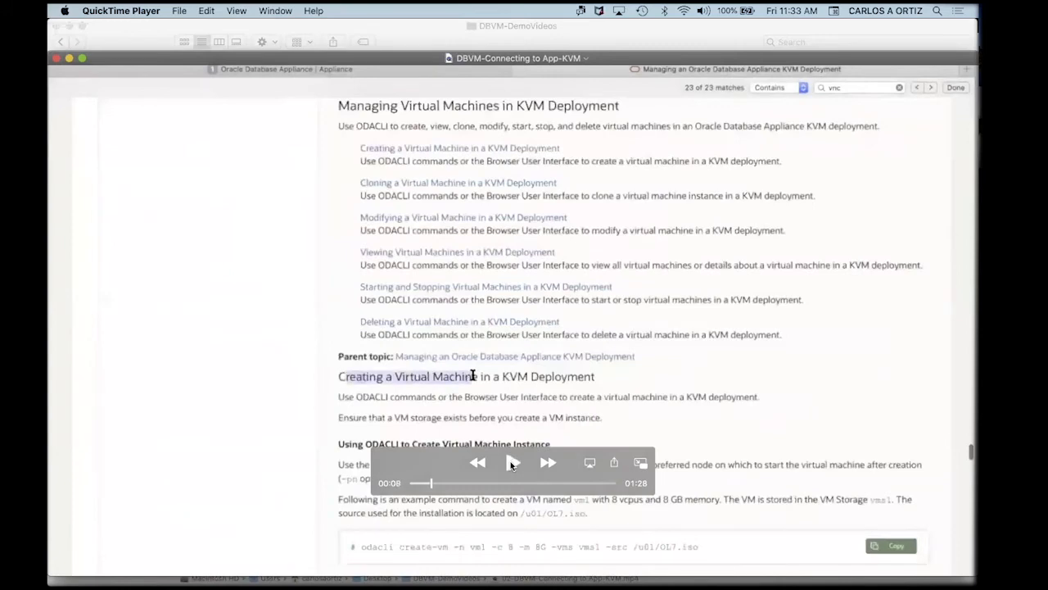
# Play the video, pausing on the VNC connection instructions and the ssh -L tunnel command.
pyautogui.click(510, 461)
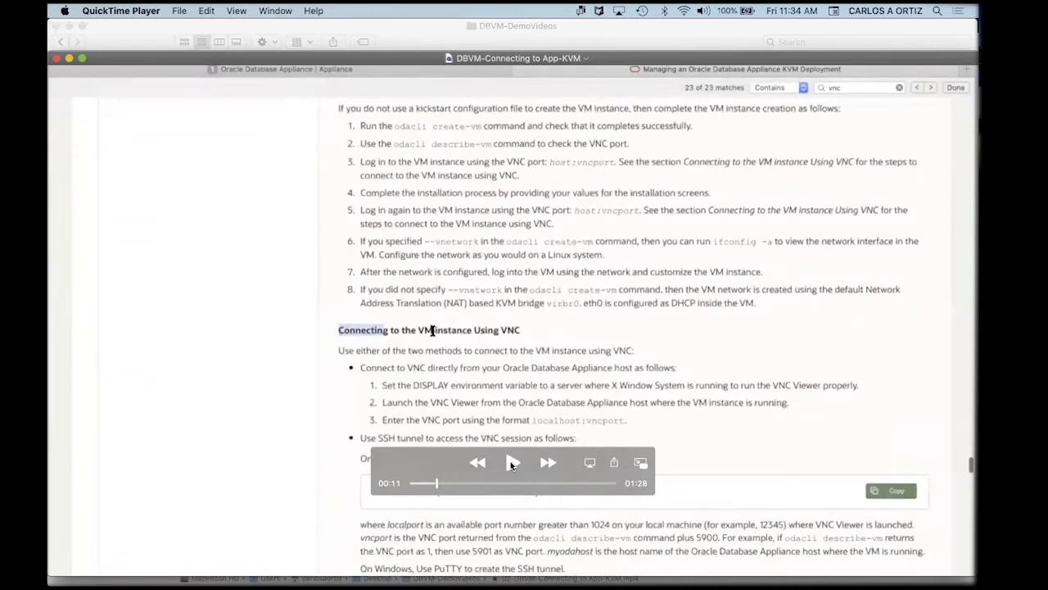
pyautogui.click(510, 461)
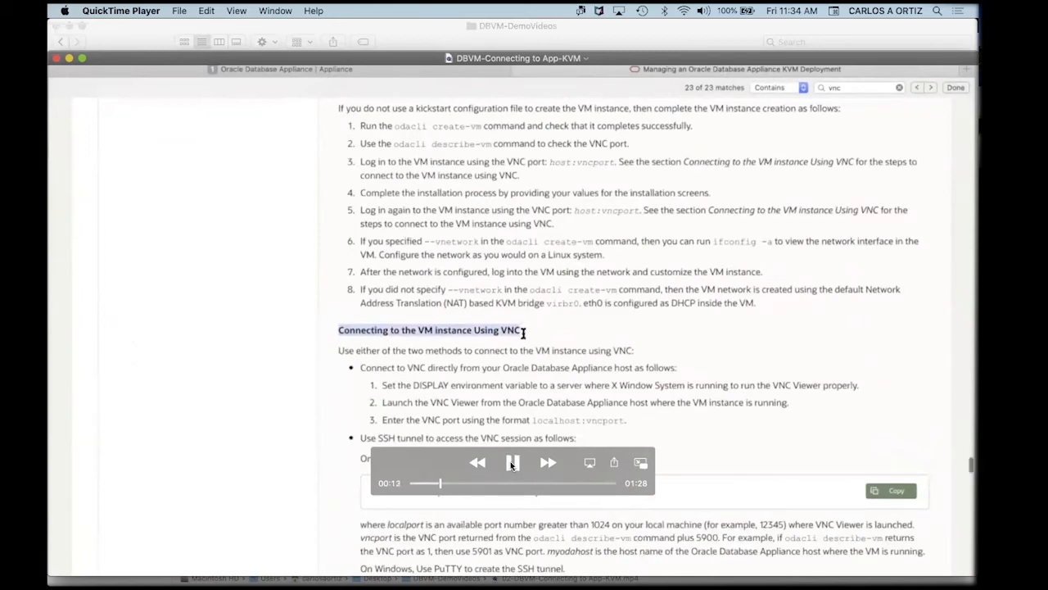
pyautogui.click(510, 462)
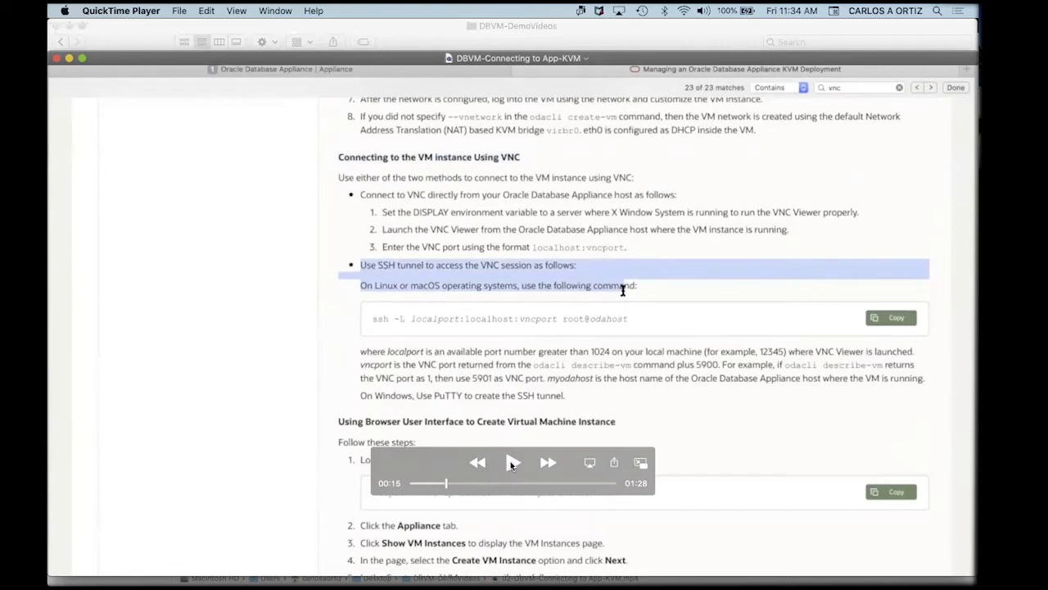
pyautogui.click(511, 462)
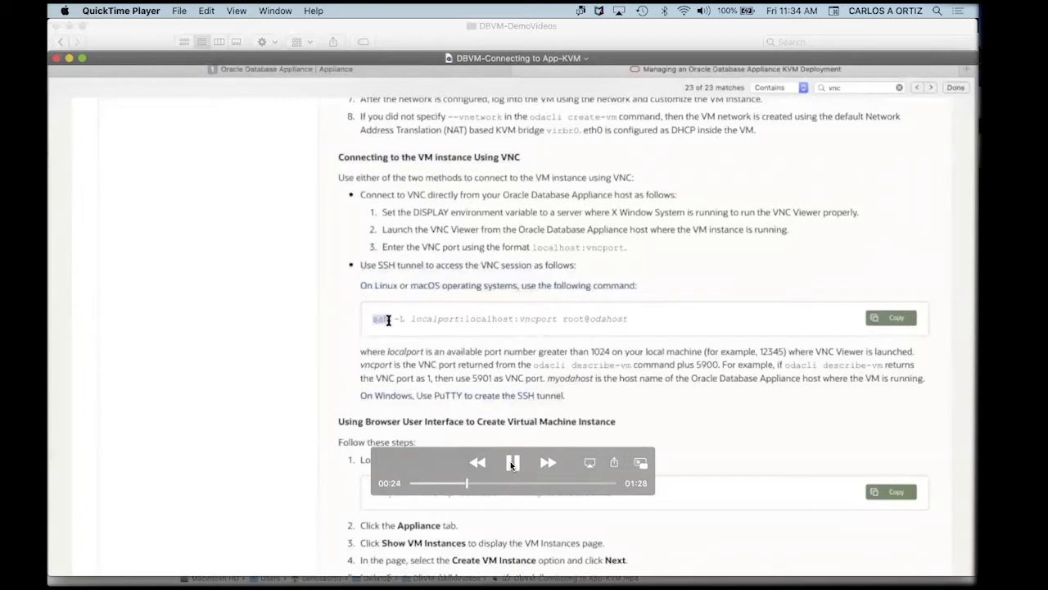
pyautogui.click(511, 462)
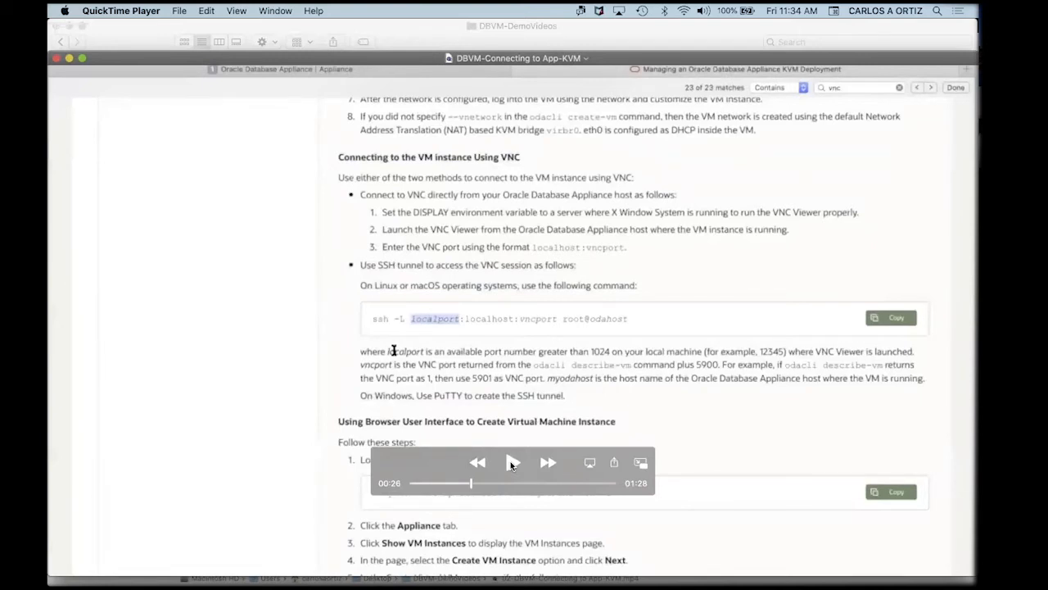
# Pause on the localport and localhost parts of the command, then resume toward vm2's display port 127.0.0.1:2.
pyautogui.click(510, 463)
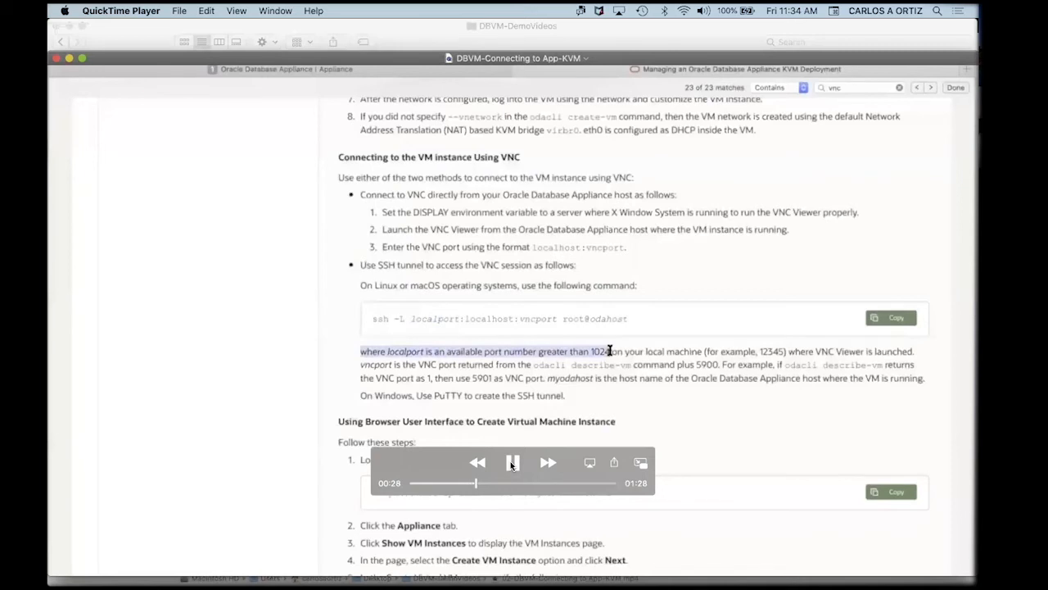
pyautogui.click(511, 463)
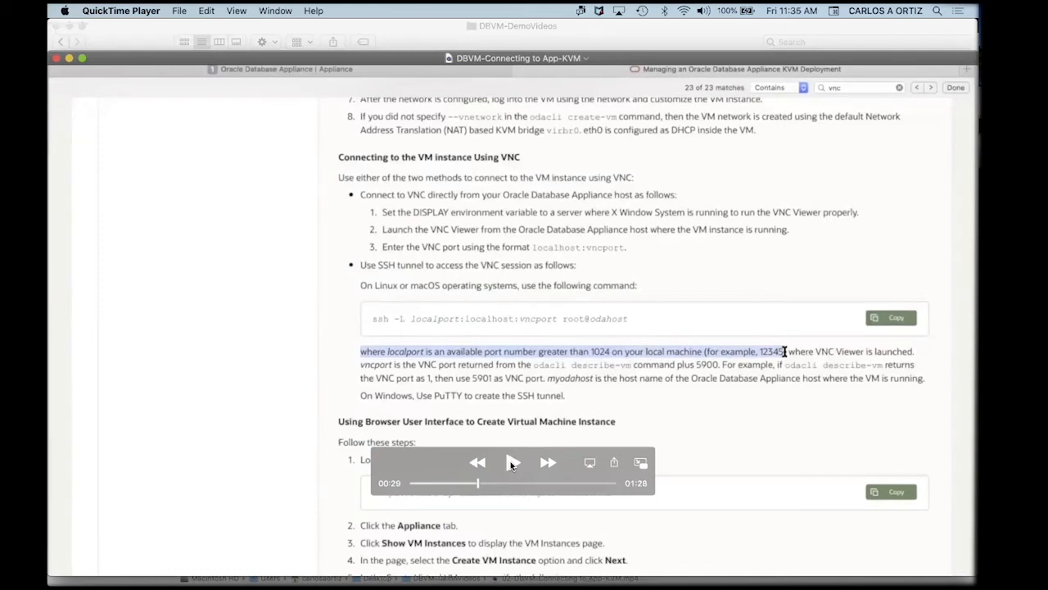
pyautogui.click(514, 464)
pyautogui.click(512, 464)
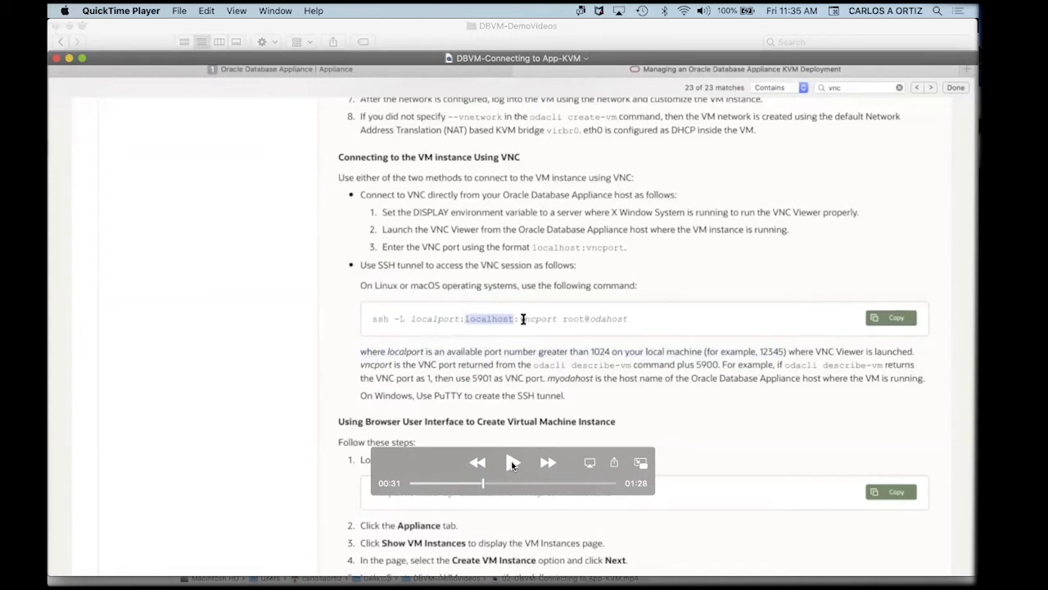
pyautogui.click(512, 465)
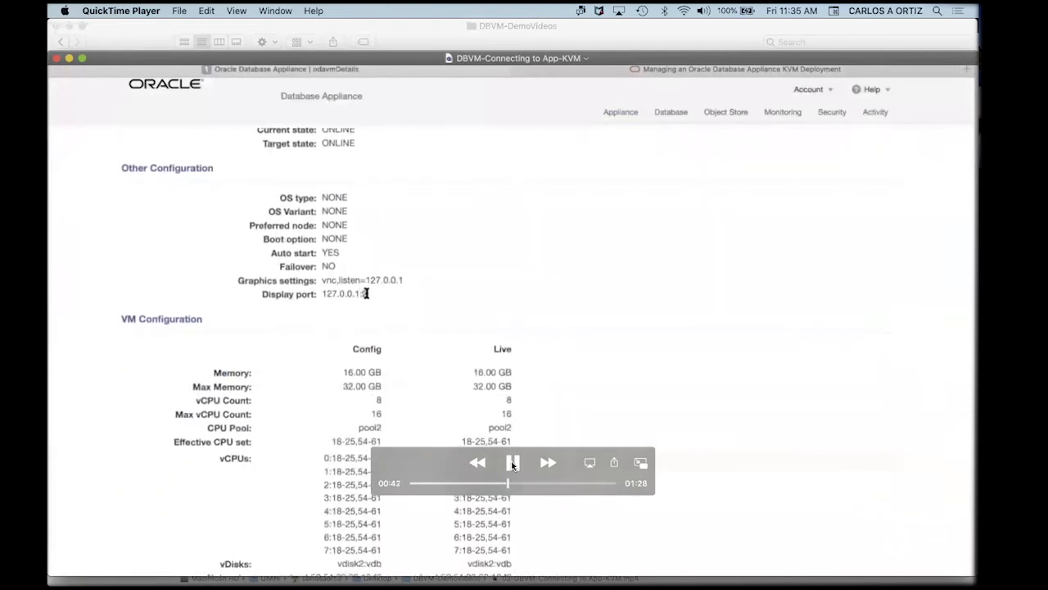
# Pause the demo on vm2's VNC display port, then resume toward the SSH tunnel command.
pyautogui.click(512, 464)
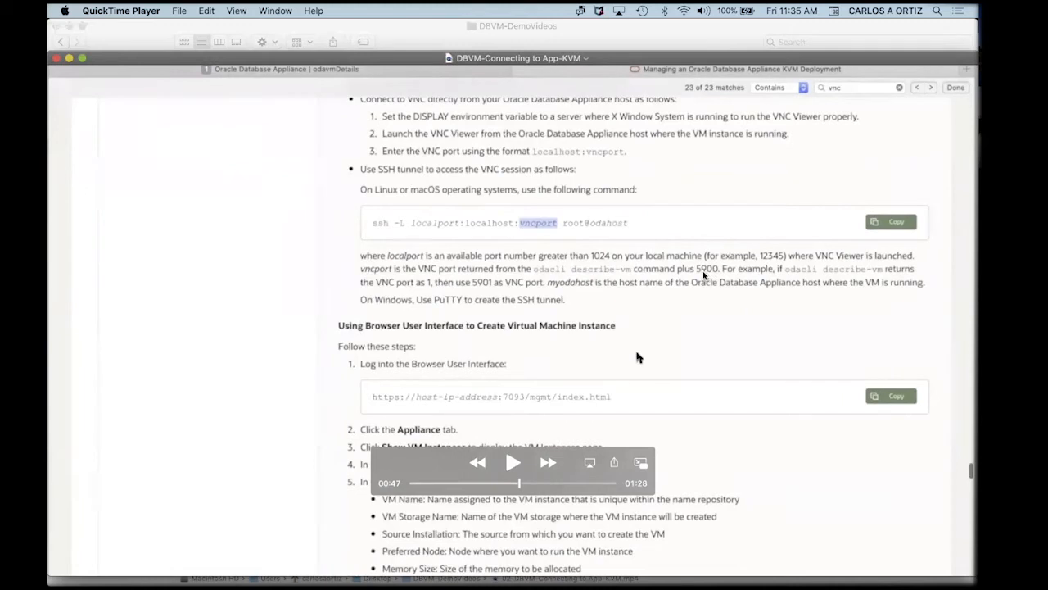
pyautogui.press('space')
# Rewind slightly and watch the ssh -L 12334:localhost:5902 tunnel connect as root to the appliance.
pyautogui.click(509, 465)
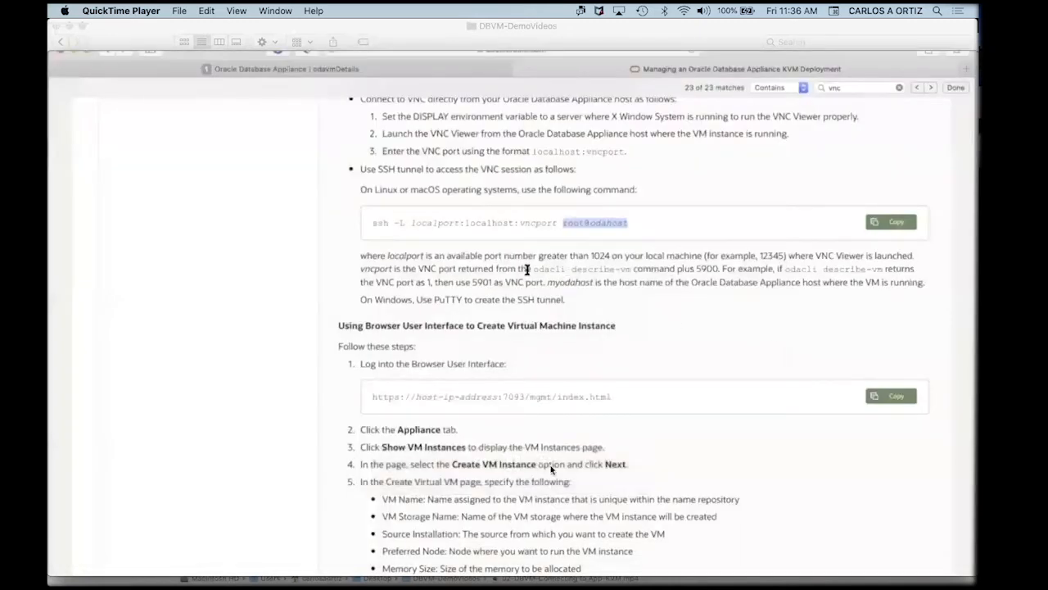
pyautogui.moveTo(534, 469)
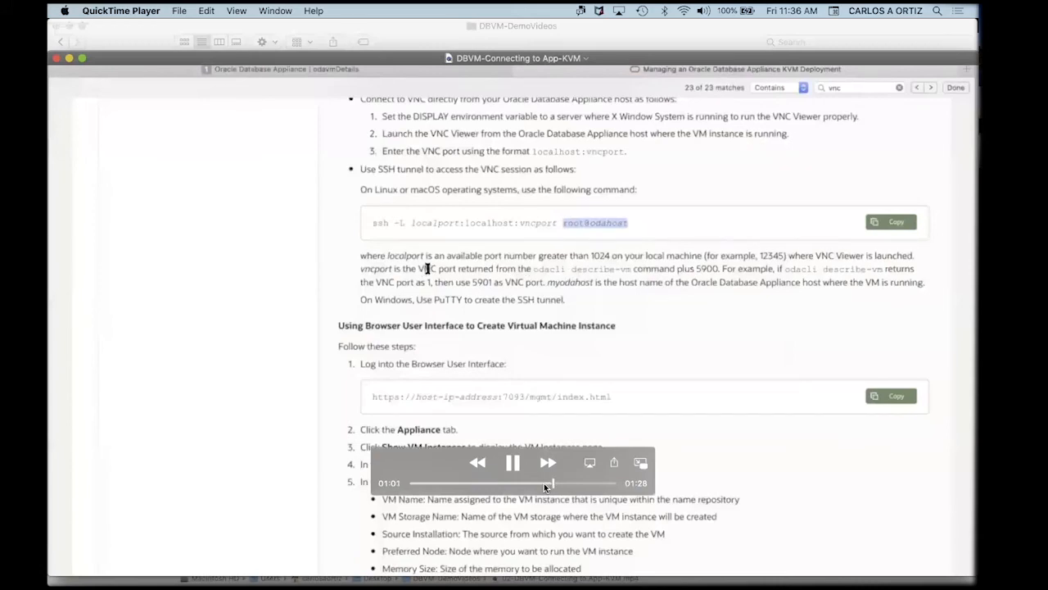
pyautogui.moveTo(548, 482); pyautogui.dragTo(544, 483)
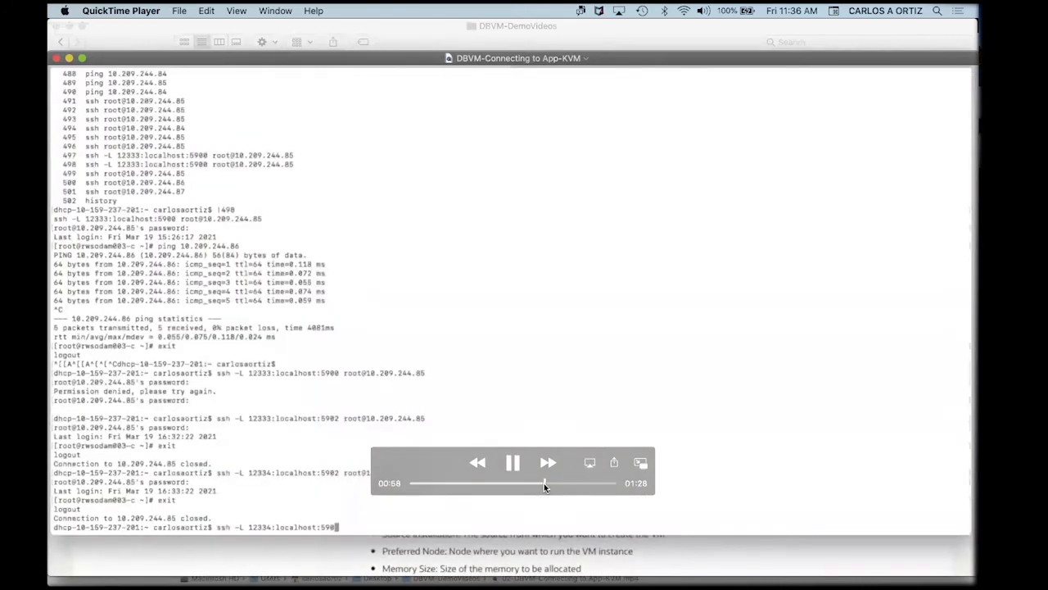
pyautogui.click(511, 463)
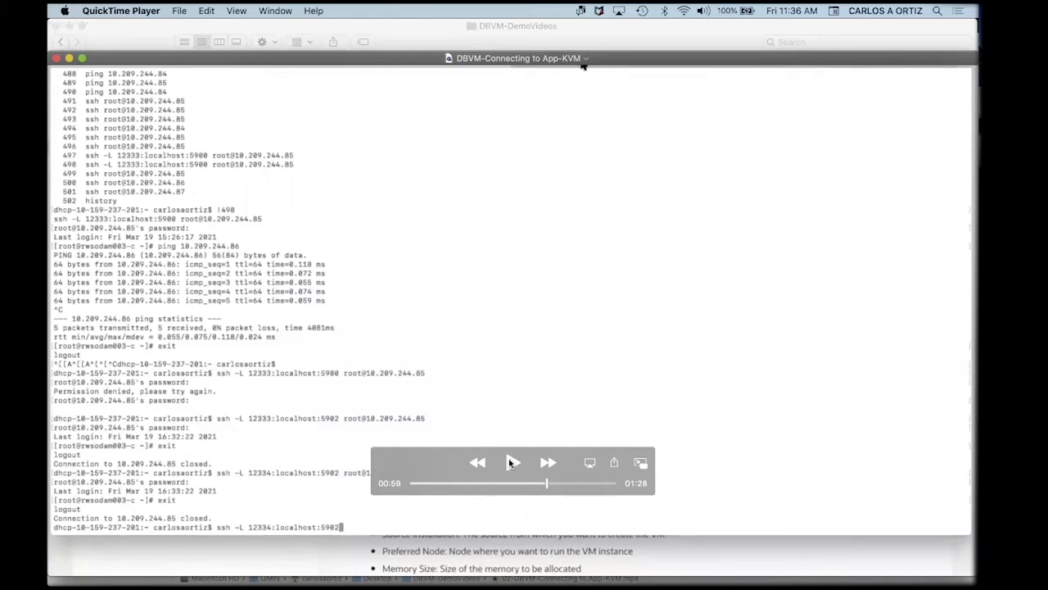
pyautogui.click(510, 463)
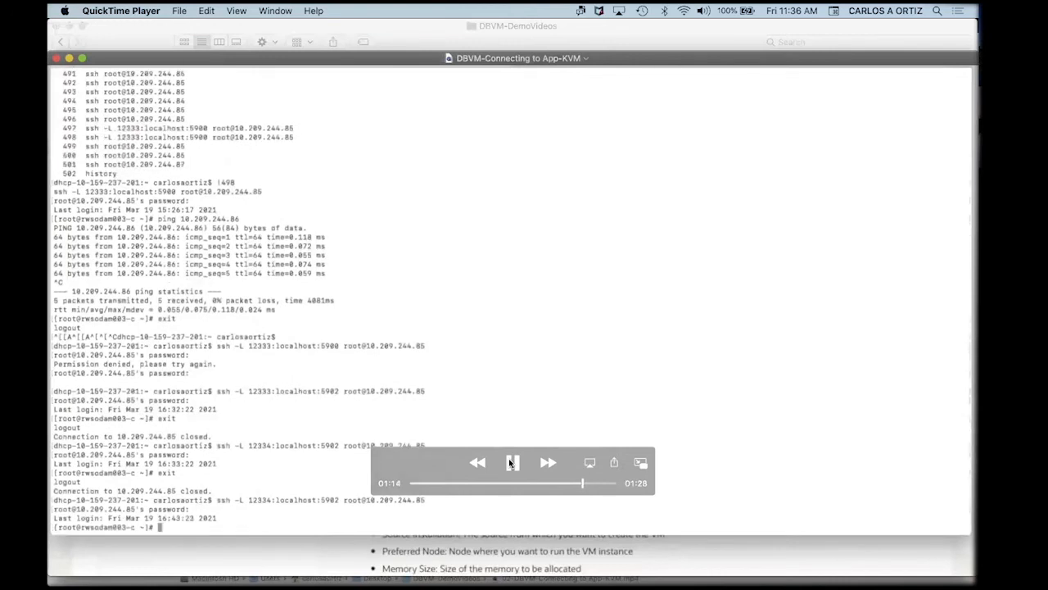
pyautogui.click(511, 463)
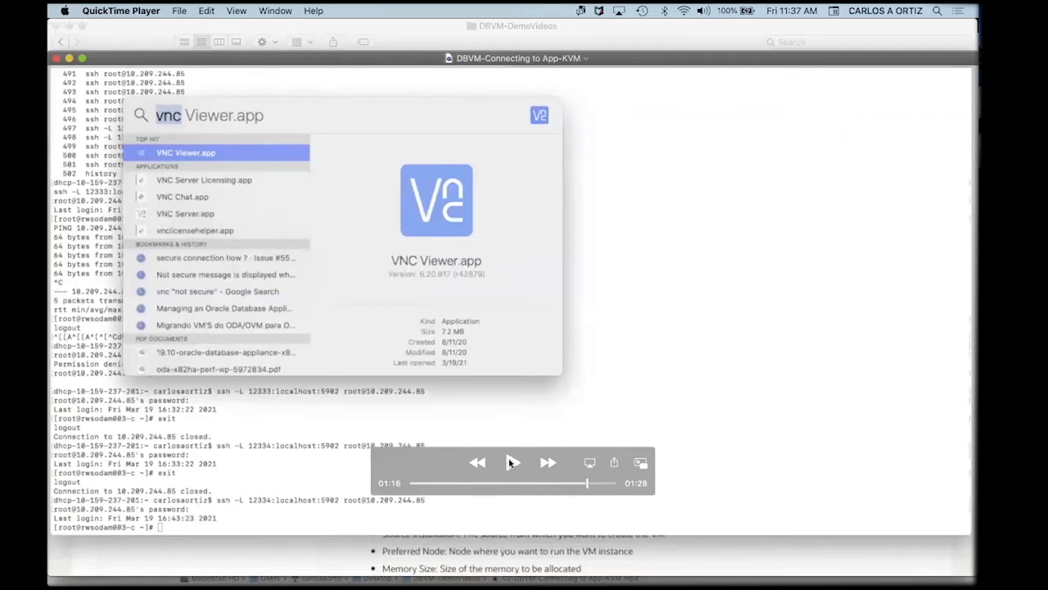
# Watch VNC Viewer connect to localhost:12334 and reach the Oracle Linux 7.8 welcome screen.
pyautogui.click(511, 463)
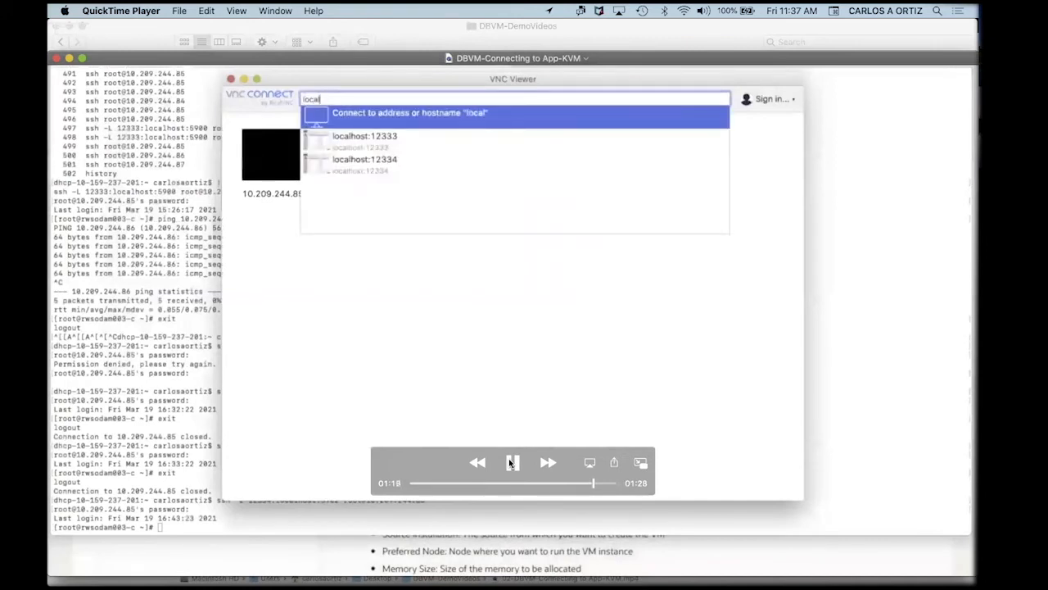
pyautogui.click(510, 464)
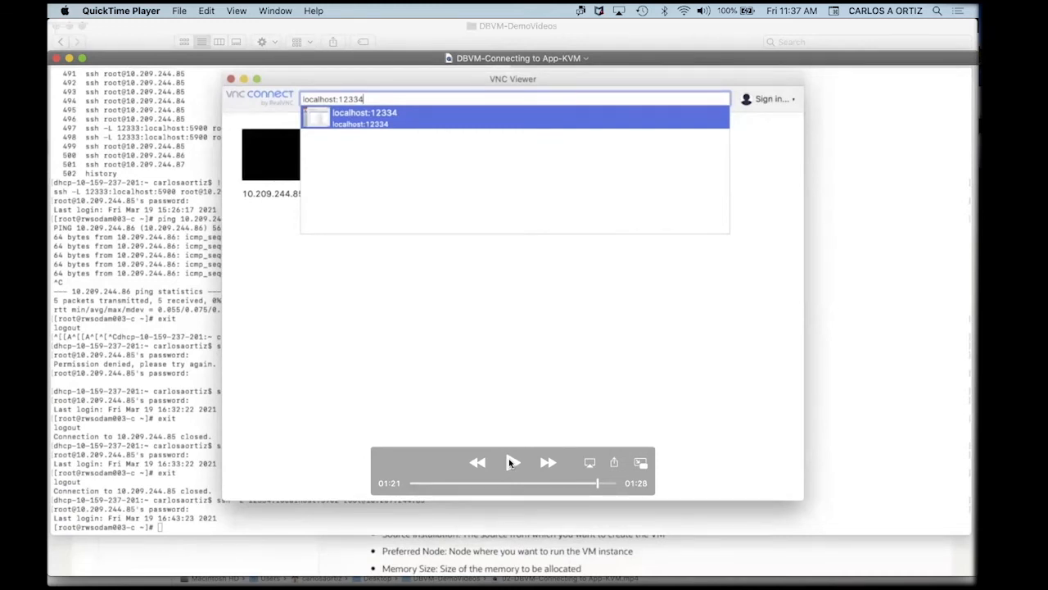
pyautogui.click(509, 462)
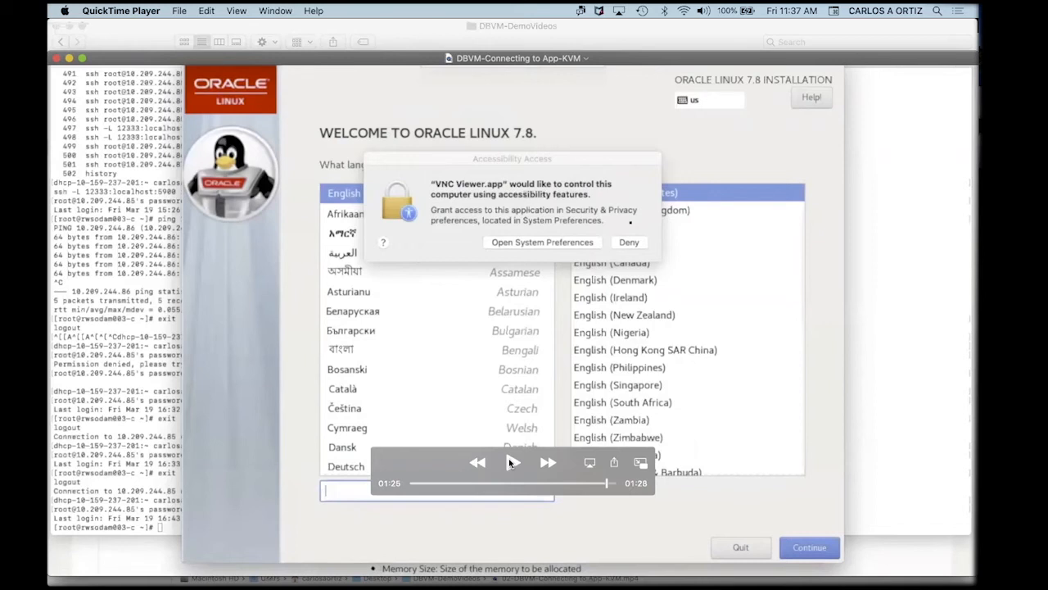
pyautogui.click(510, 463)
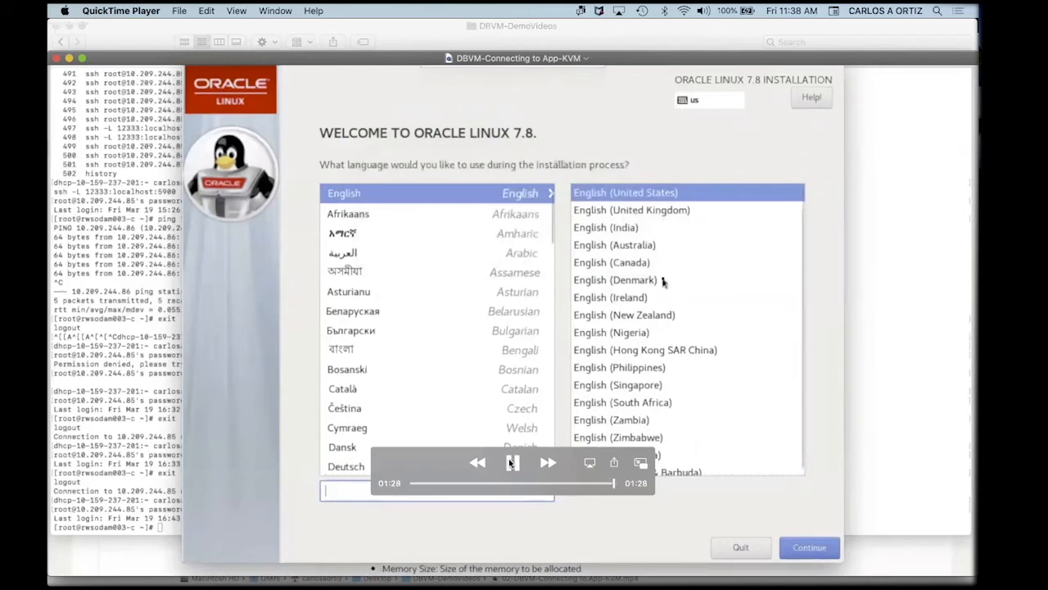
# Replay the demo to its end on the installer screen, close it, and return to the DBVM-DemoVideos folder in Finder.
pyautogui.click(509, 463)
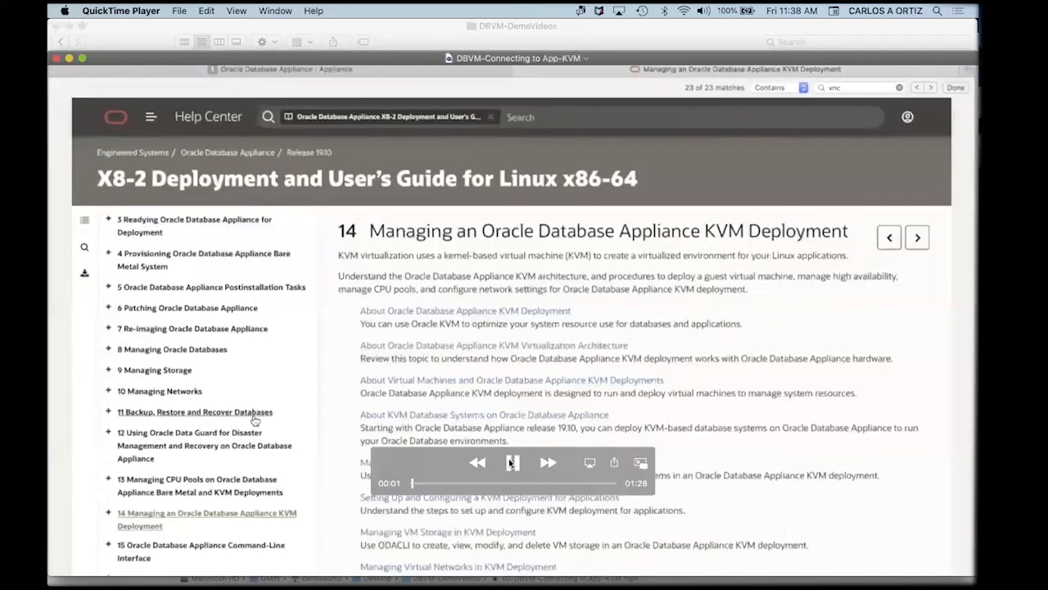
pyautogui.moveTo(415, 484); pyautogui.dragTo(653, 484)
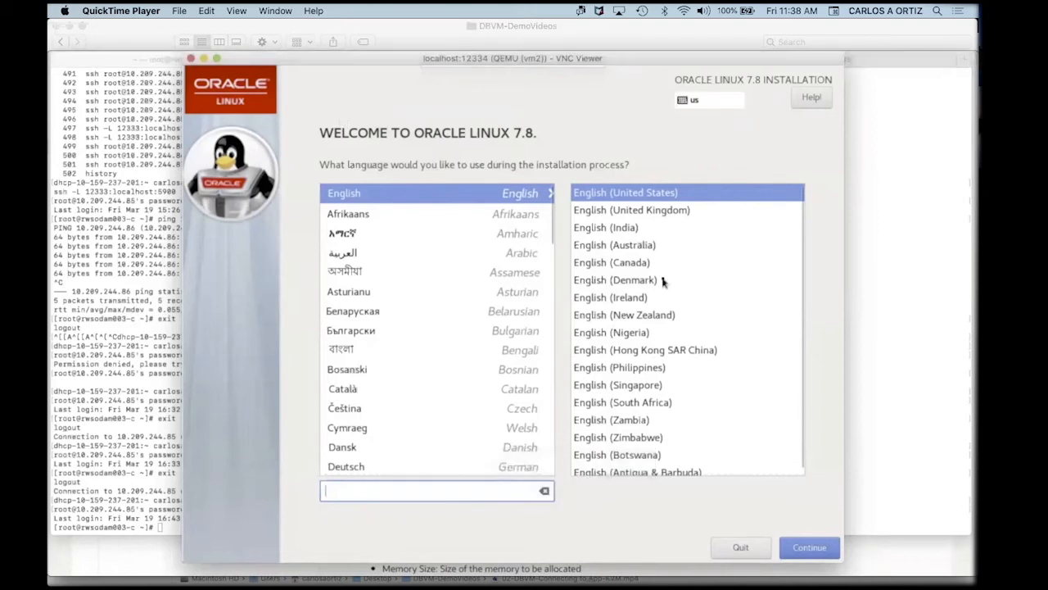
pyautogui.moveTo(357, 121)
pyautogui.press('super+w')
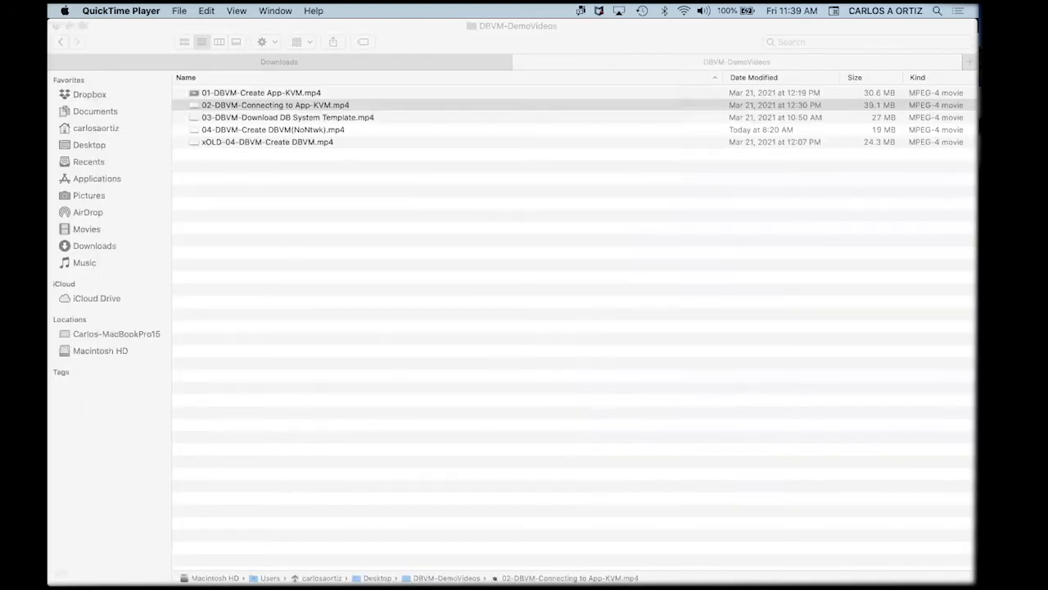
pyautogui.press('super+Tab')
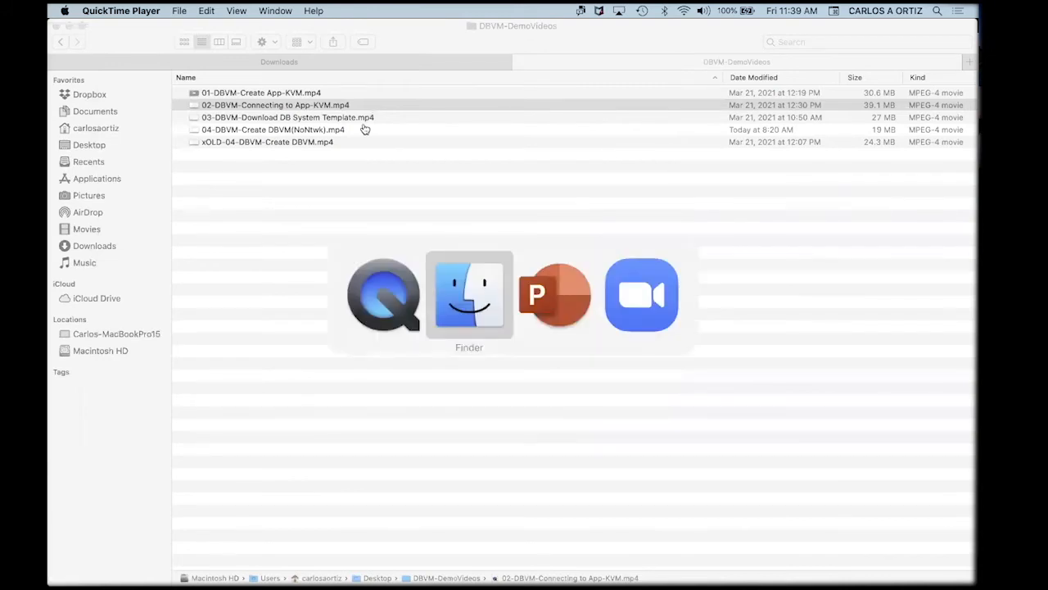
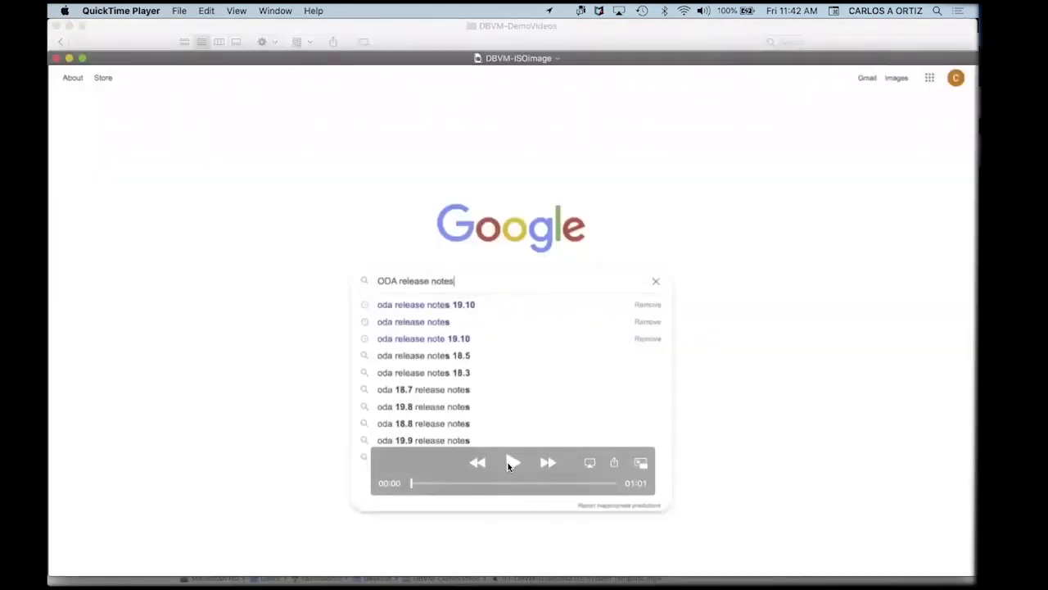
# Play the walkthrough from the 'oda release notes 19.10' search to the Release 19.10 documentation and creation steps.
pyautogui.click(512, 464)
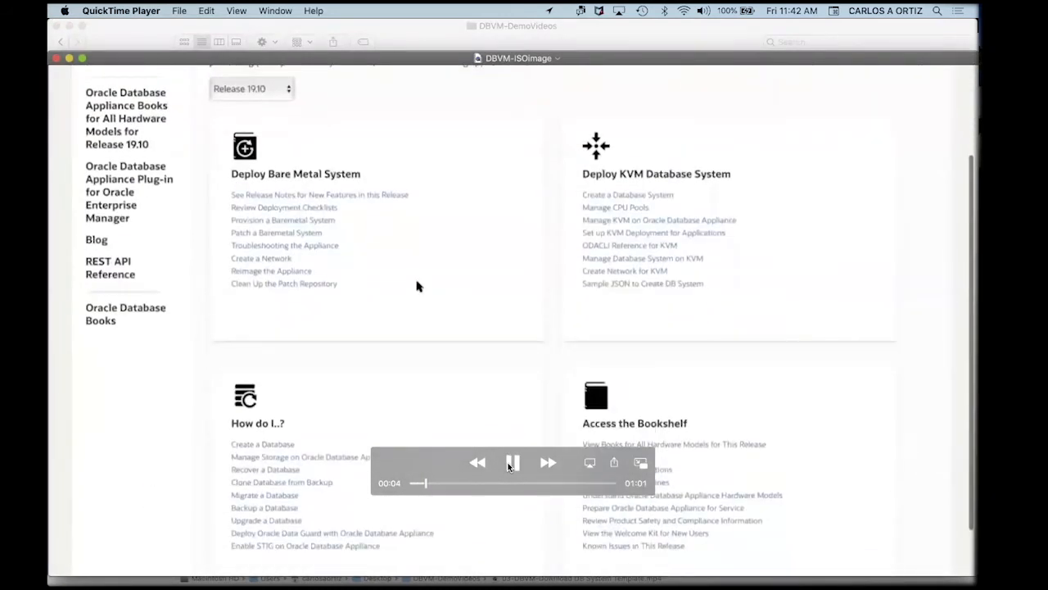
pyautogui.click(509, 465)
pyautogui.click(508, 464)
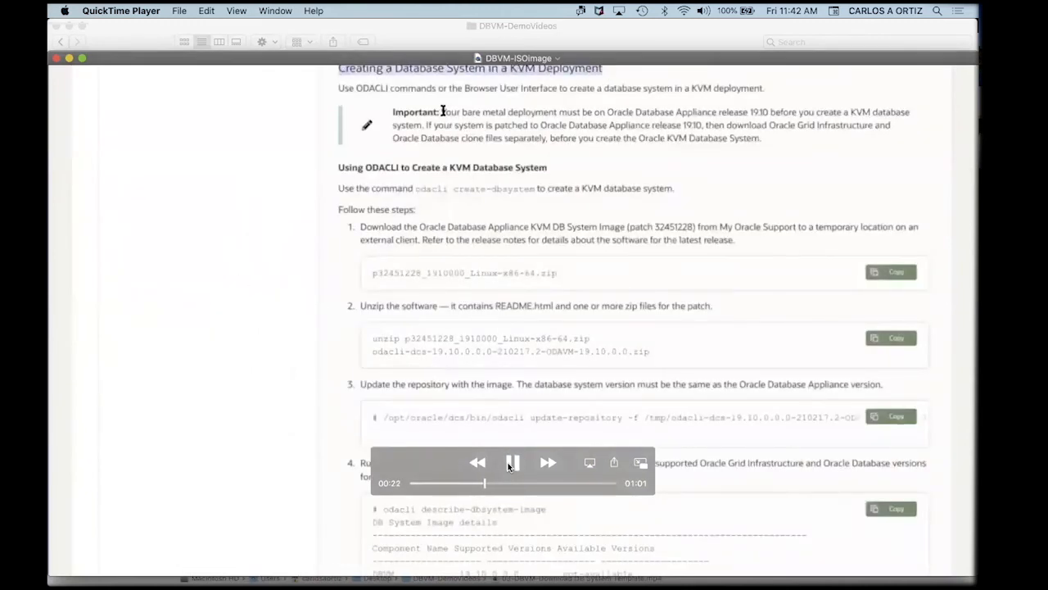
pyautogui.click(511, 464)
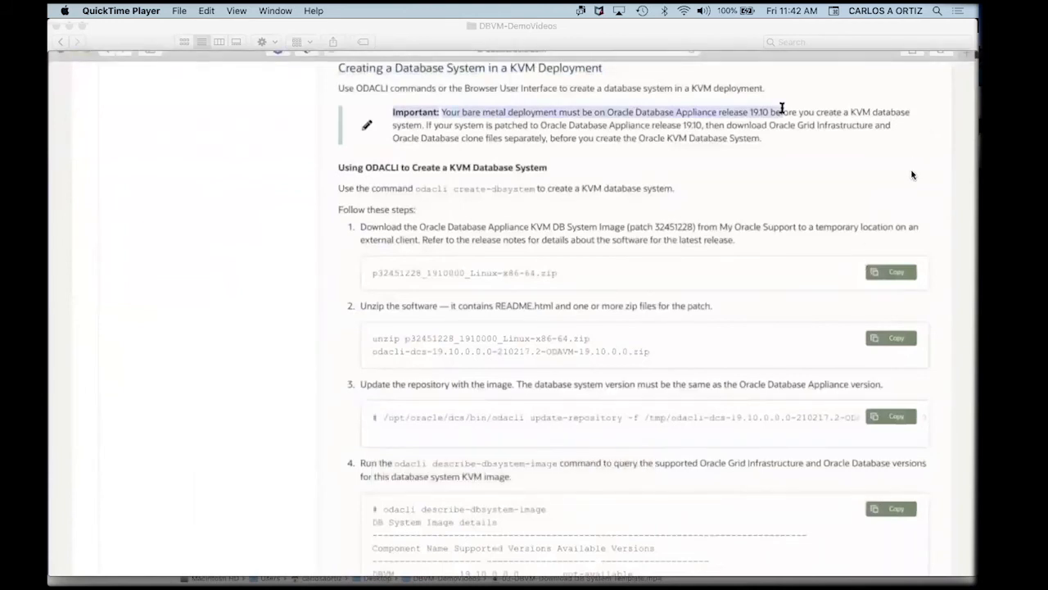
pyautogui.moveTo(595, 408)
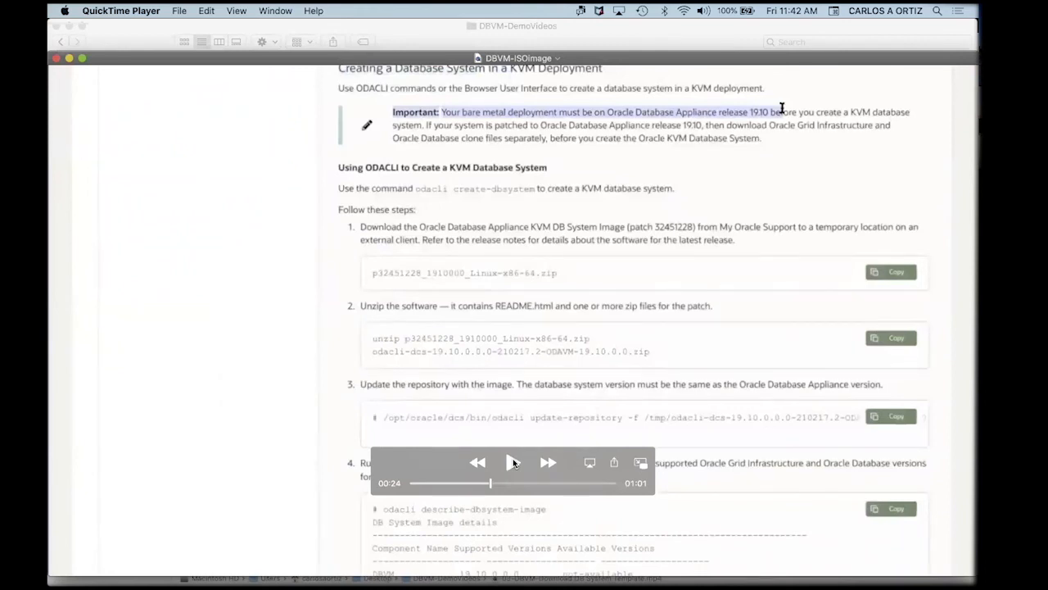
pyautogui.click(514, 464)
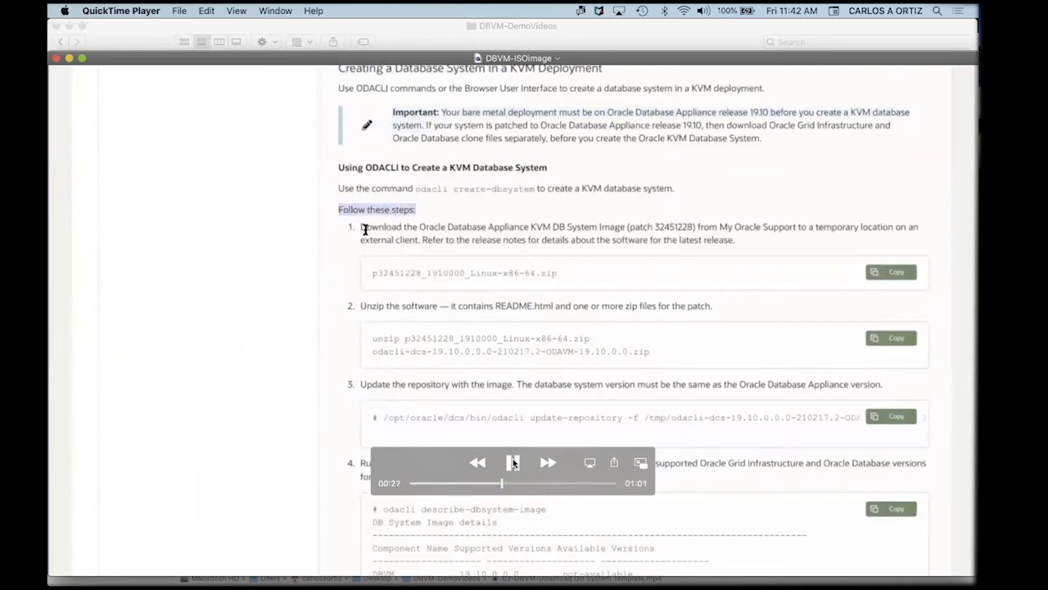
pyautogui.click(514, 462)
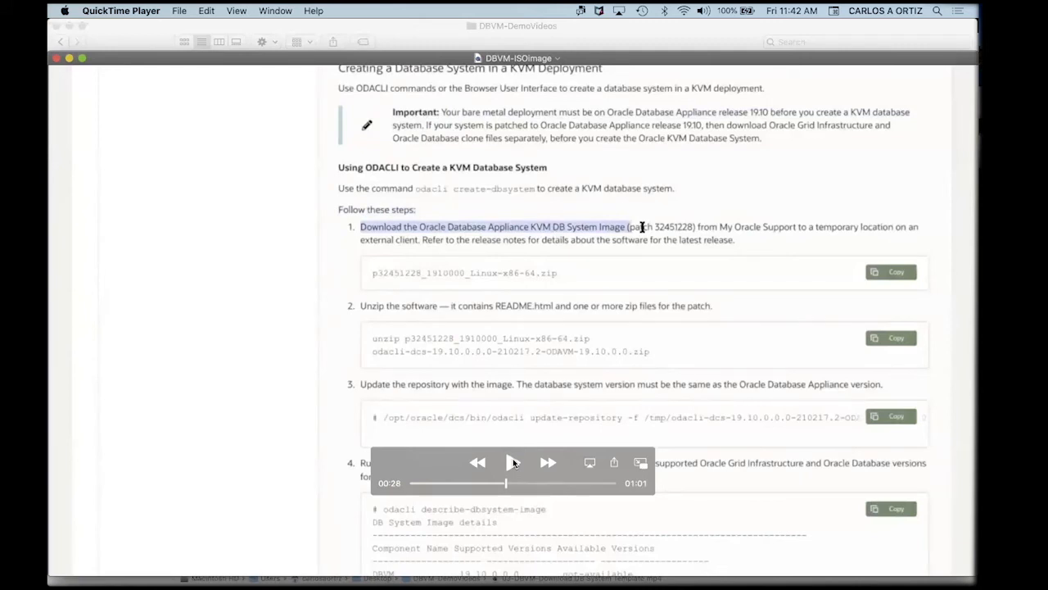
pyautogui.click(513, 462)
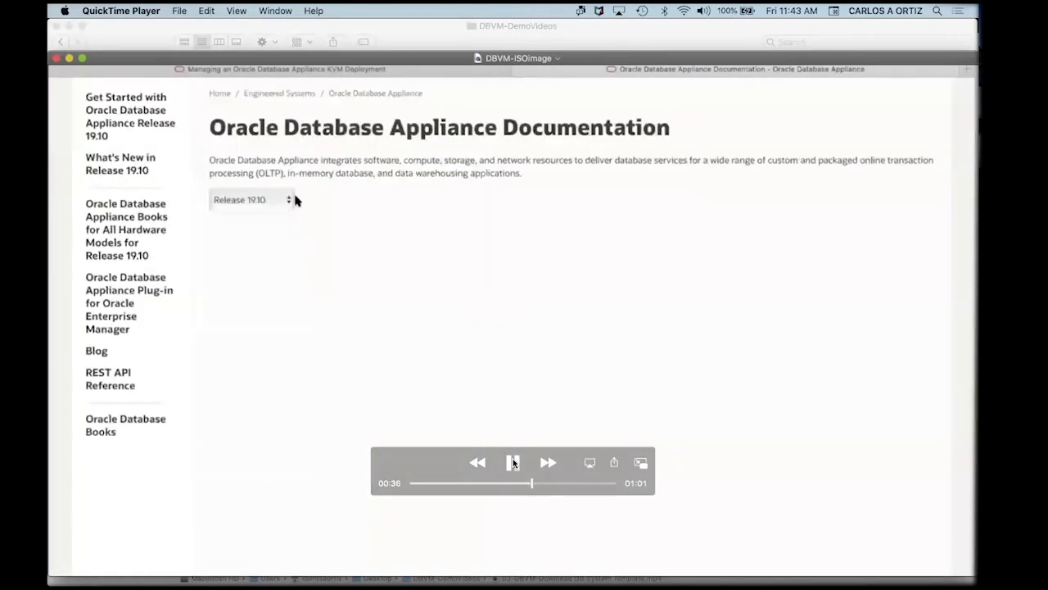
# Play the demo through the expanded 19.10 patches section to the patches table listing patch 32451228.
pyautogui.click(513, 462)
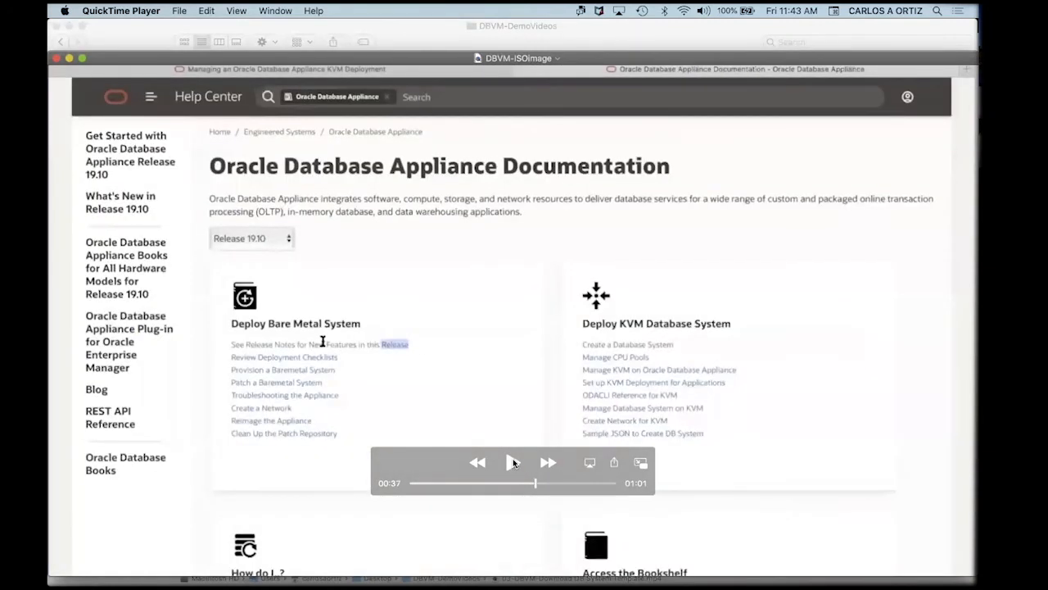
pyautogui.click(513, 463)
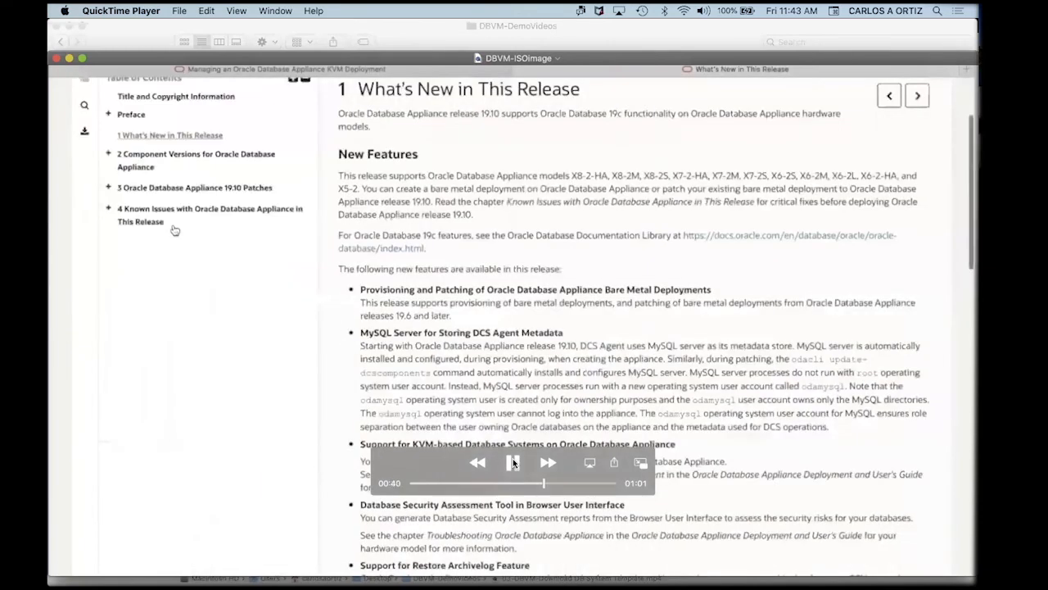
pyautogui.click(513, 463)
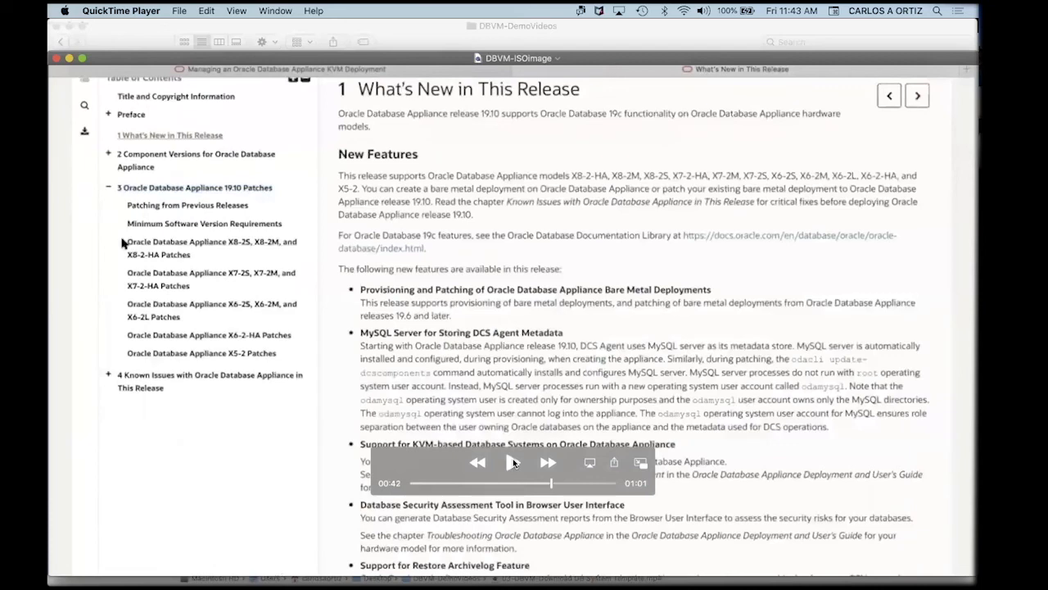
pyautogui.click(513, 462)
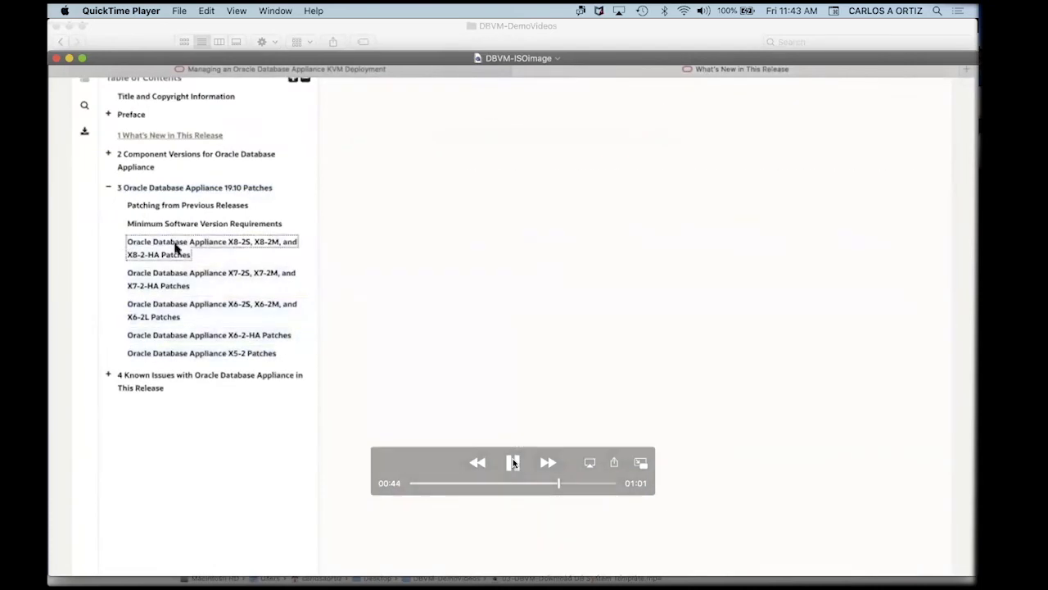
pyautogui.click(513, 463)
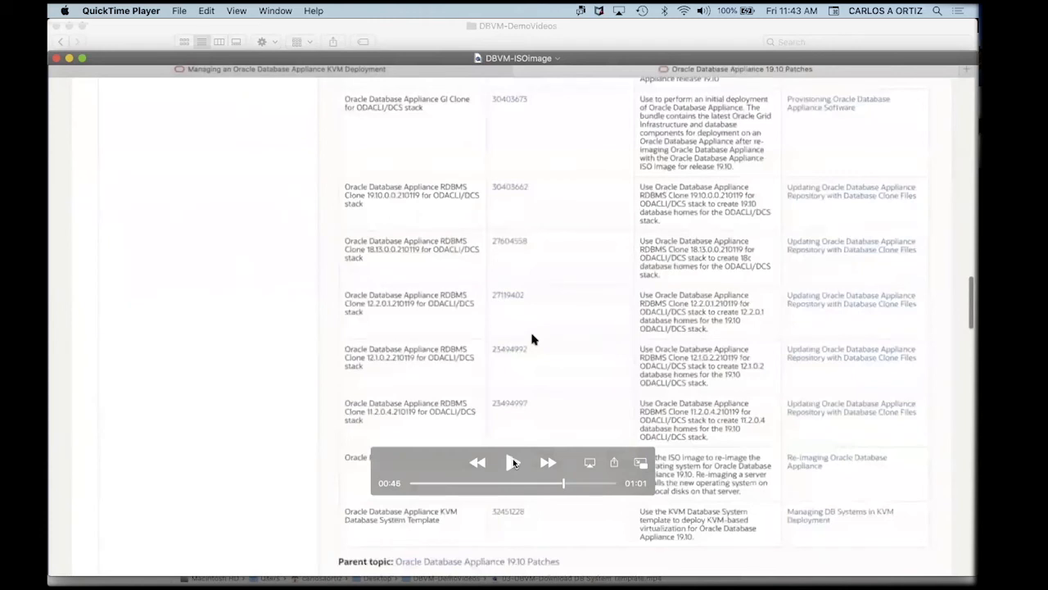
pyautogui.click(513, 463)
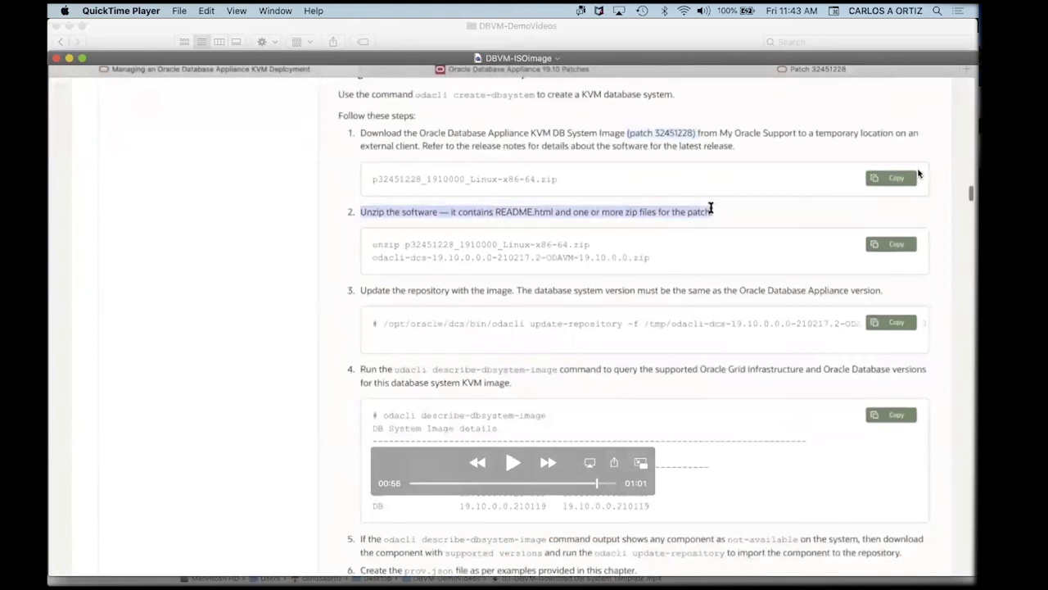
# Watch the repository update step to the end of the recording, then close the video.
pyautogui.moveTo(524, 467)
pyautogui.click(511, 464)
pyautogui.click(511, 463)
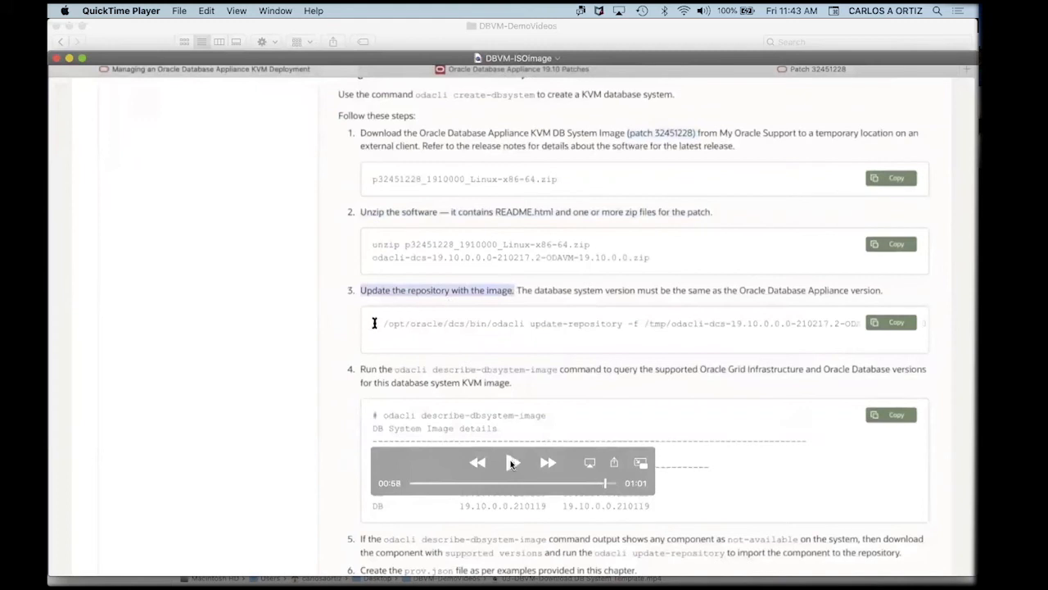
pyautogui.click(511, 463)
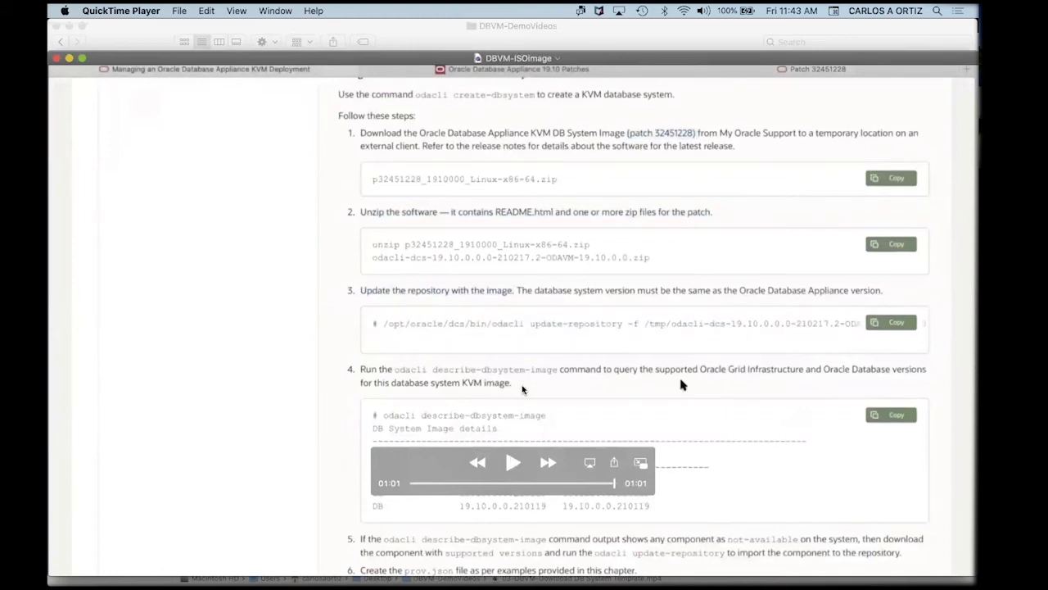
pyautogui.press('super+w')
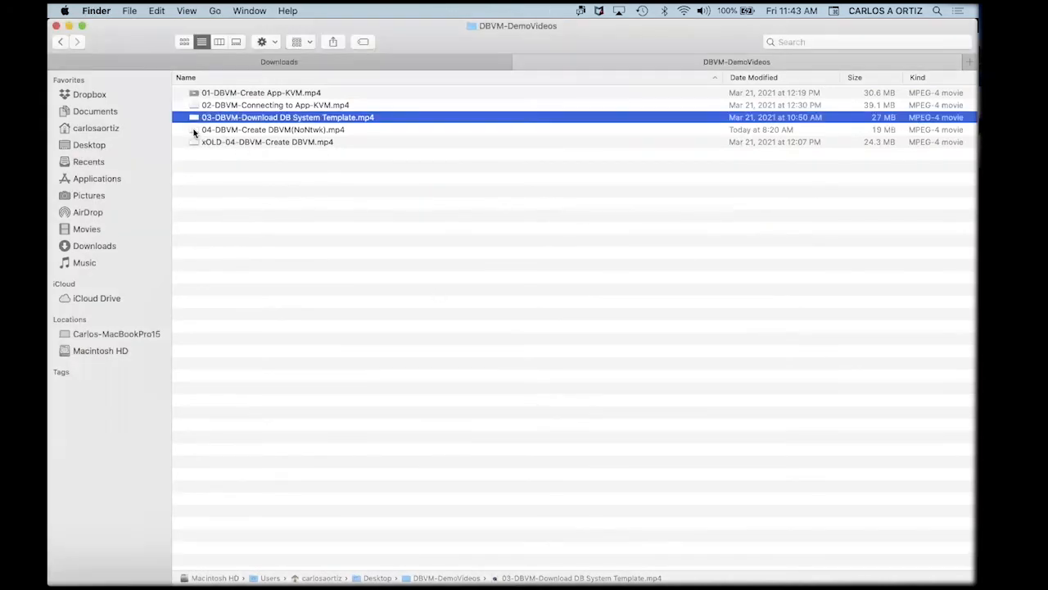
# Open 04-DBVM-Create DBVM(NoNtwk).mp4 and start it playing on the appliance Overview.
pyautogui.doubleClick(194, 133)
pyautogui.click(512, 463)
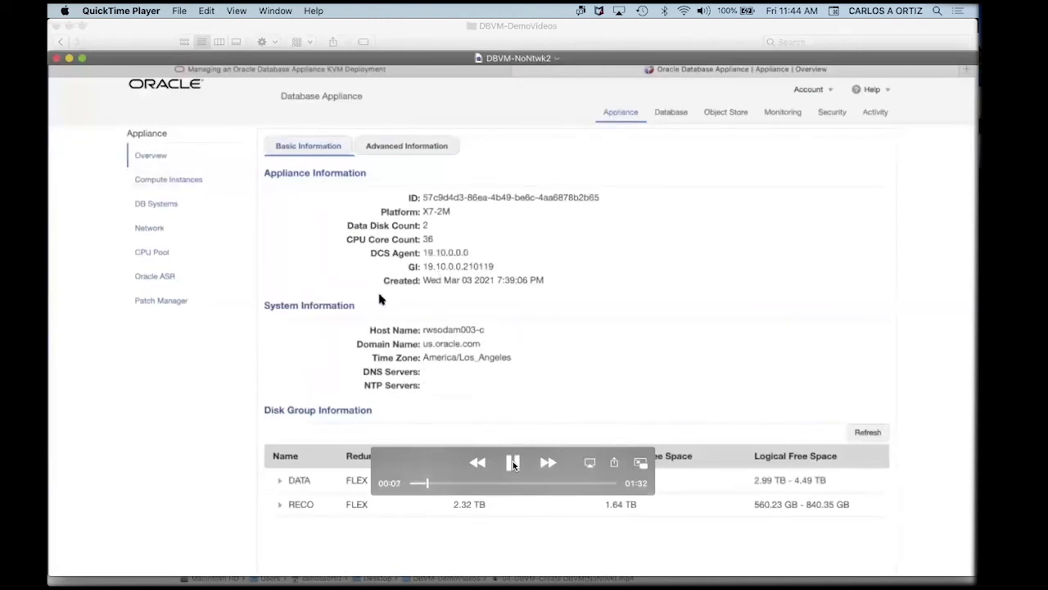
# Play the demo as the form gets name dbs5, domain us.oracle.com, UTC time zone and passwords.
pyautogui.click(513, 464)
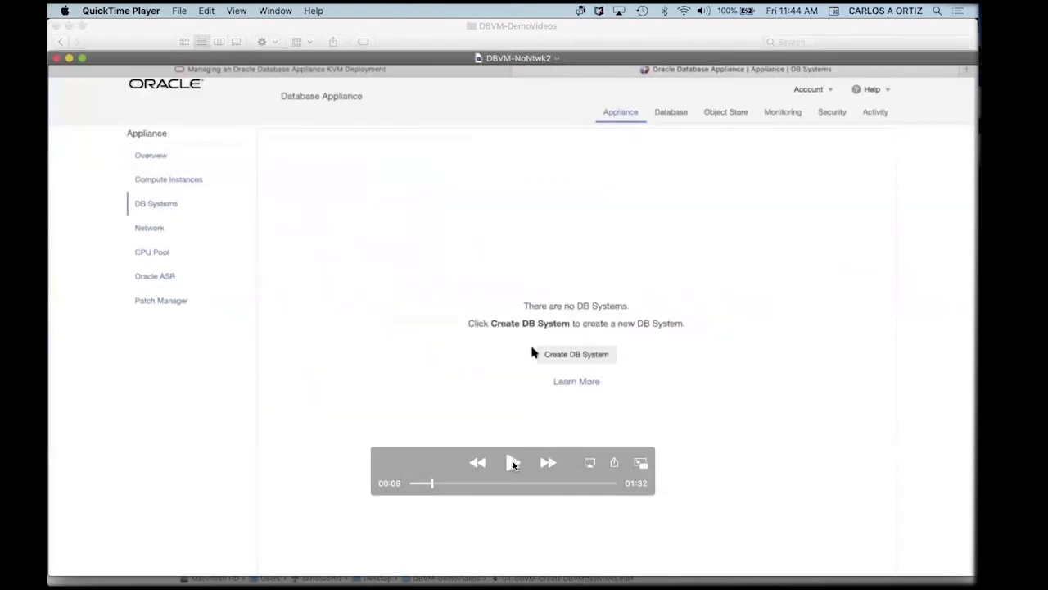
pyautogui.click(513, 464)
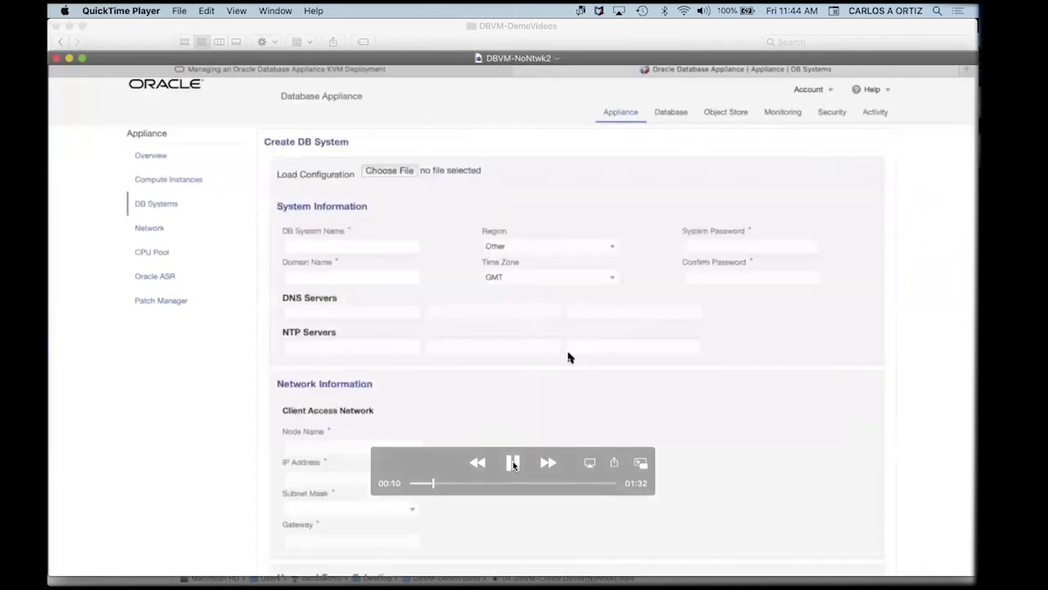
pyautogui.click(513, 463)
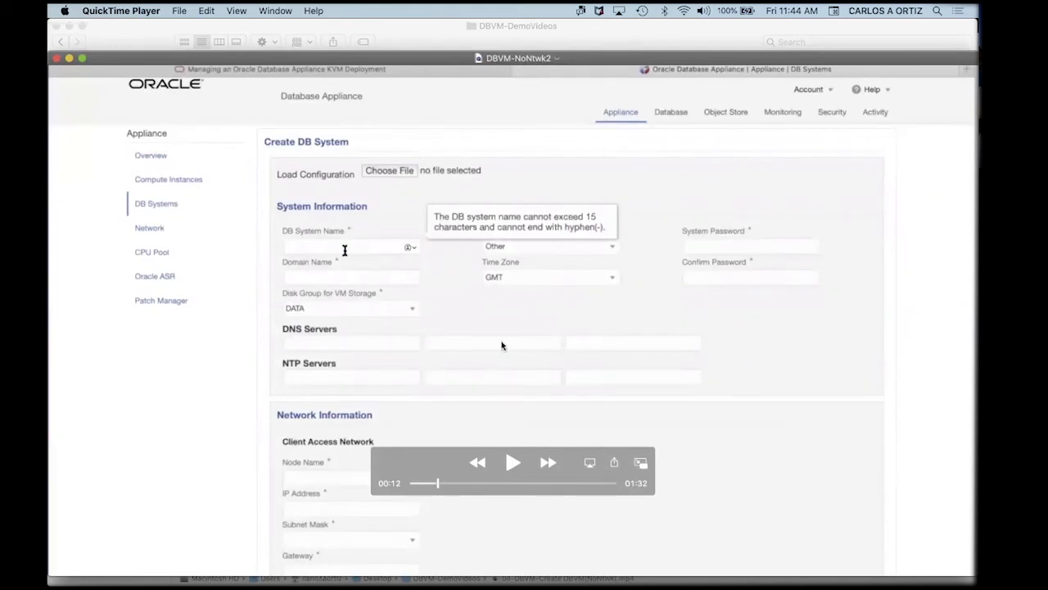
pyautogui.click(511, 463)
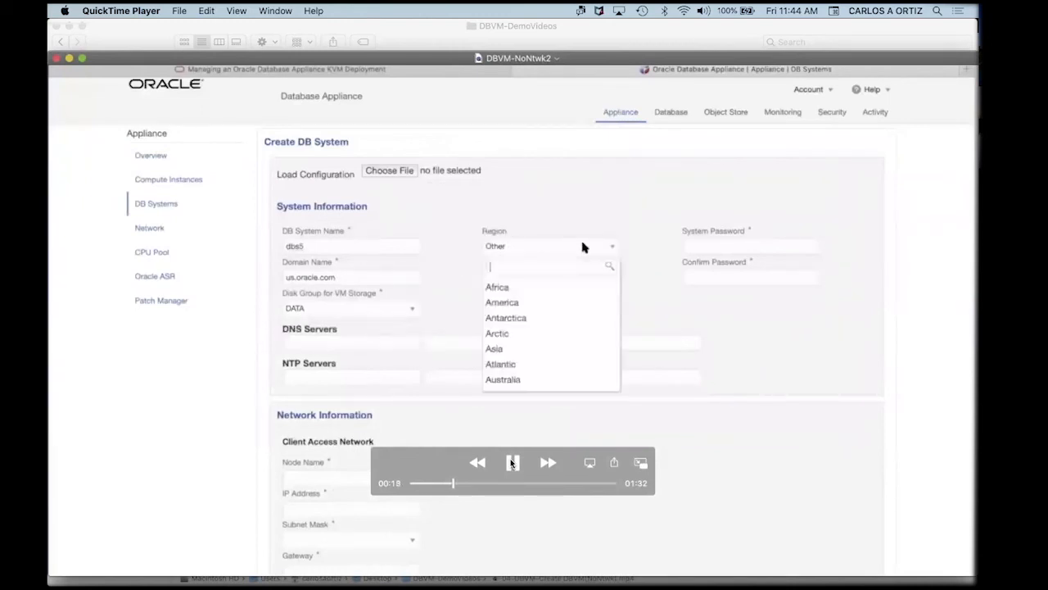
pyautogui.click(511, 462)
pyautogui.click(511, 463)
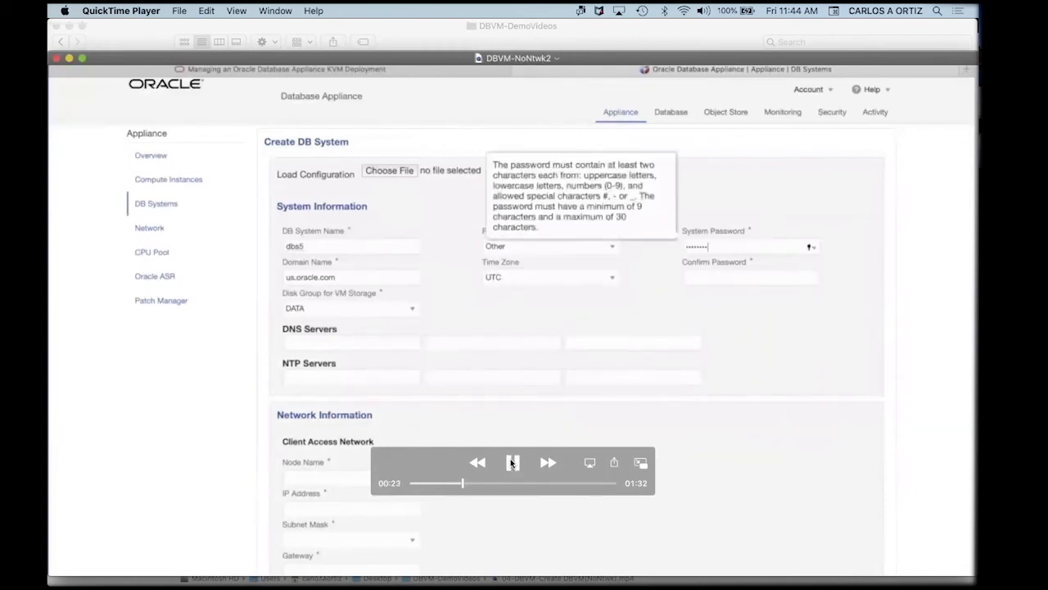
pyautogui.click(511, 462)
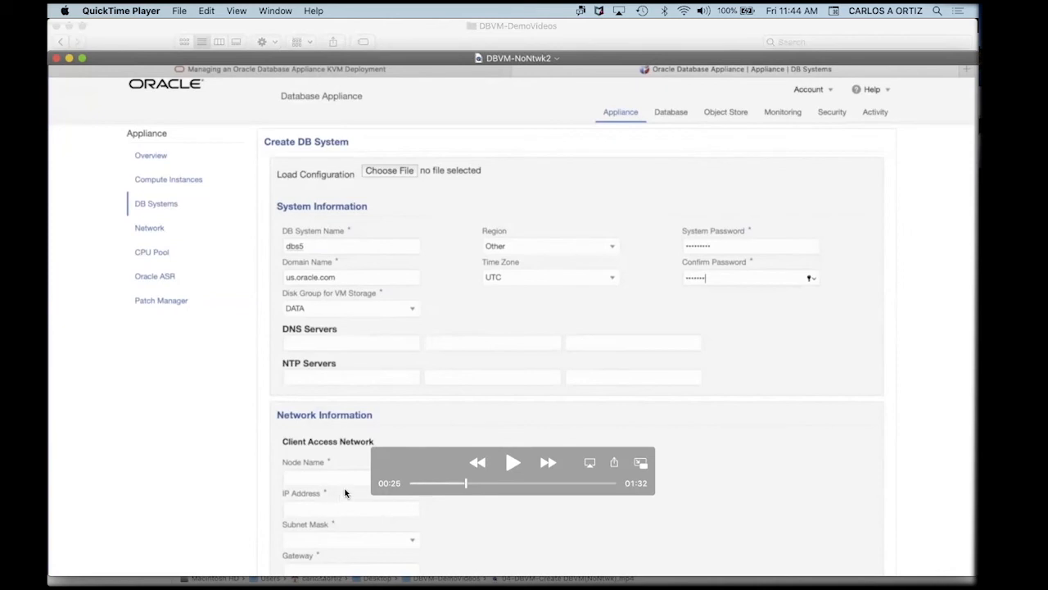
pyautogui.click(514, 470)
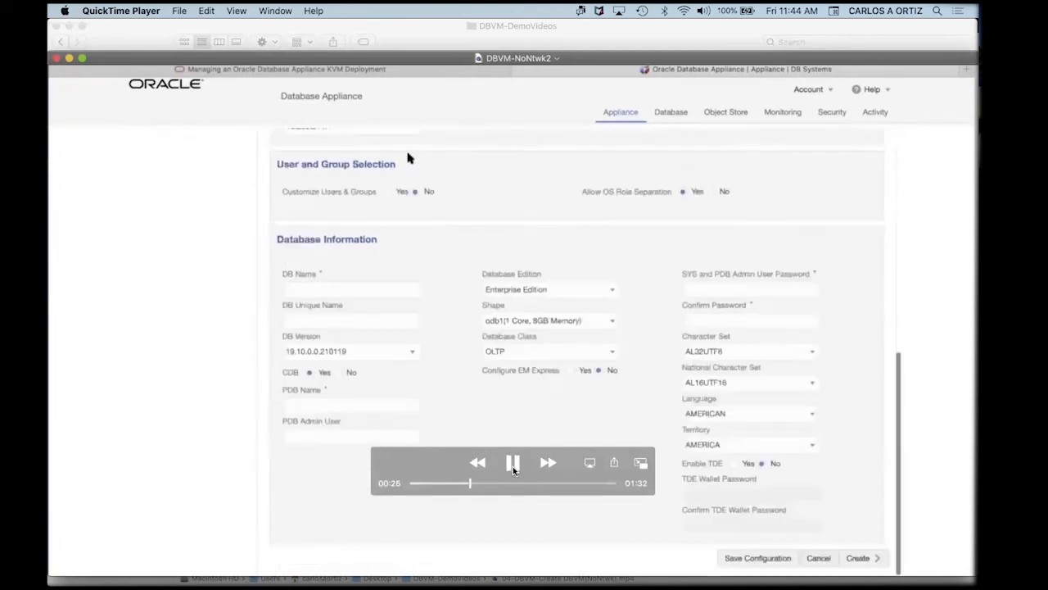
# Watch db5 get CDB off, shape odb2 (2 Core, 16GB), class OLTP and admin passwords, then creation confirmed.
pyautogui.click(514, 464)
pyautogui.click(512, 464)
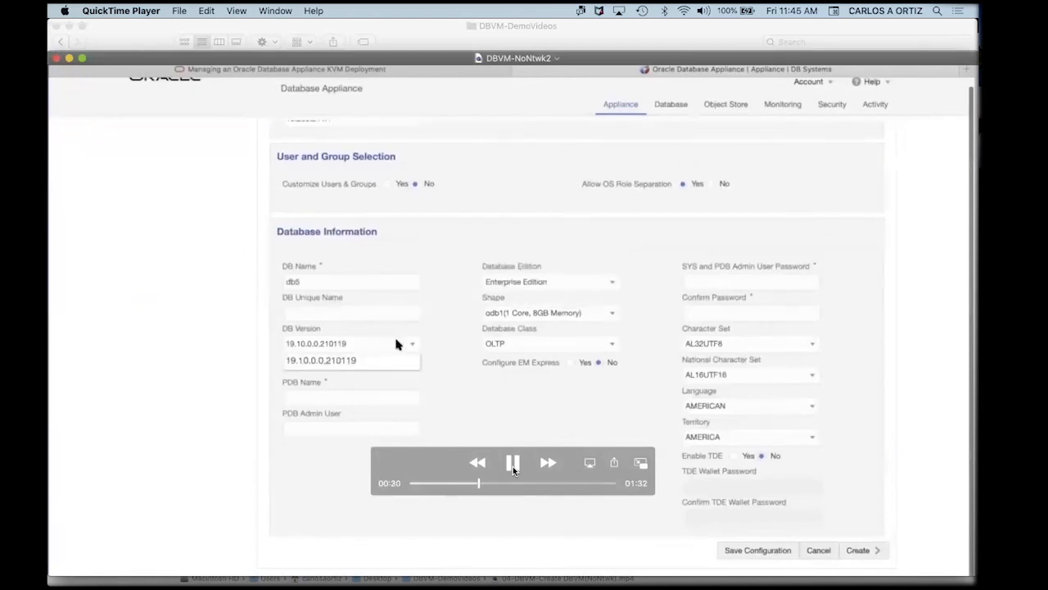
pyautogui.click(514, 468)
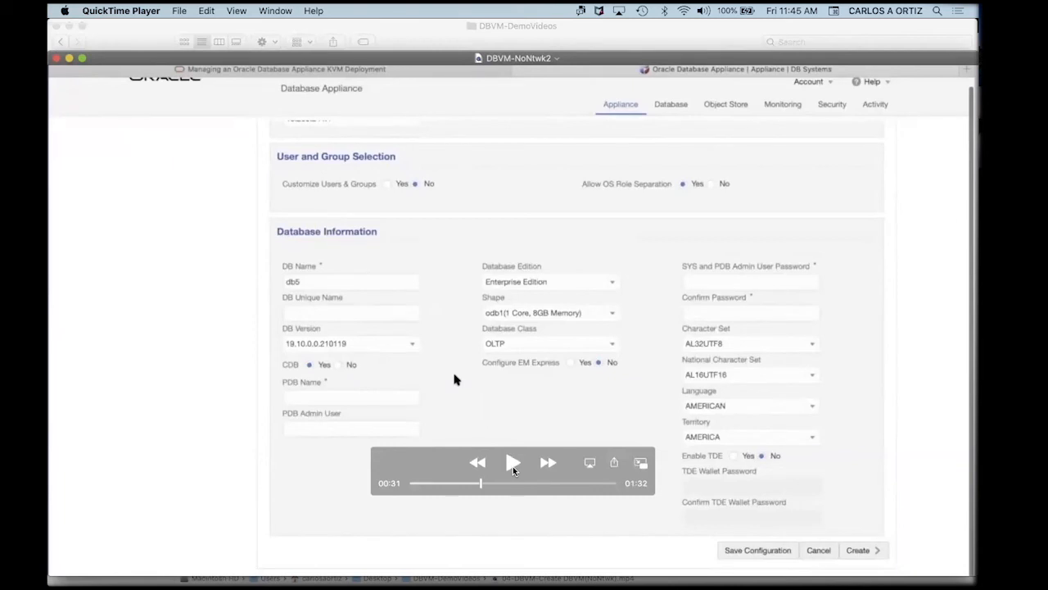
pyautogui.click(514, 469)
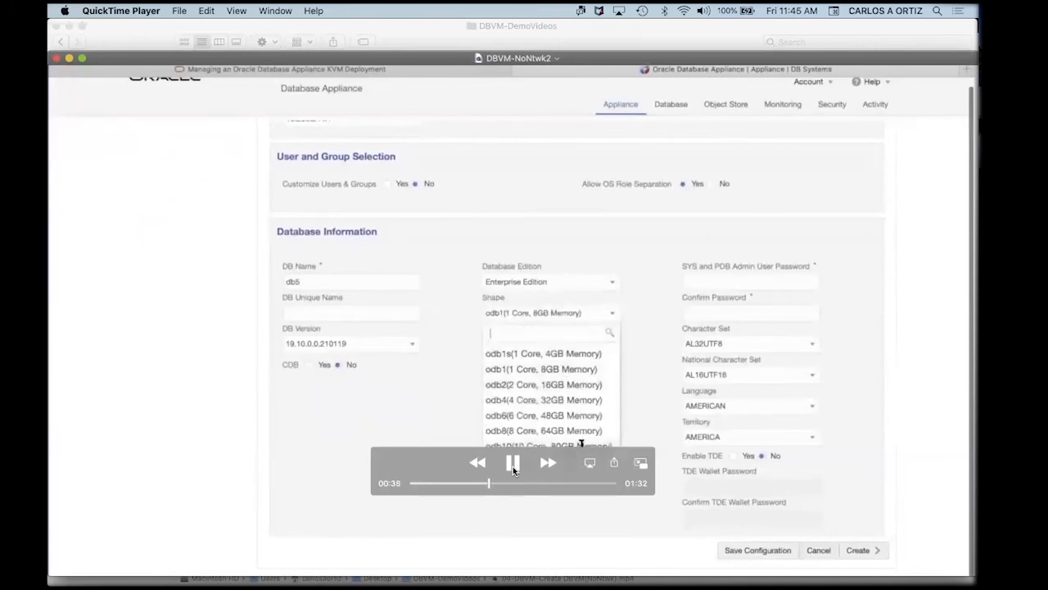
pyautogui.click(513, 469)
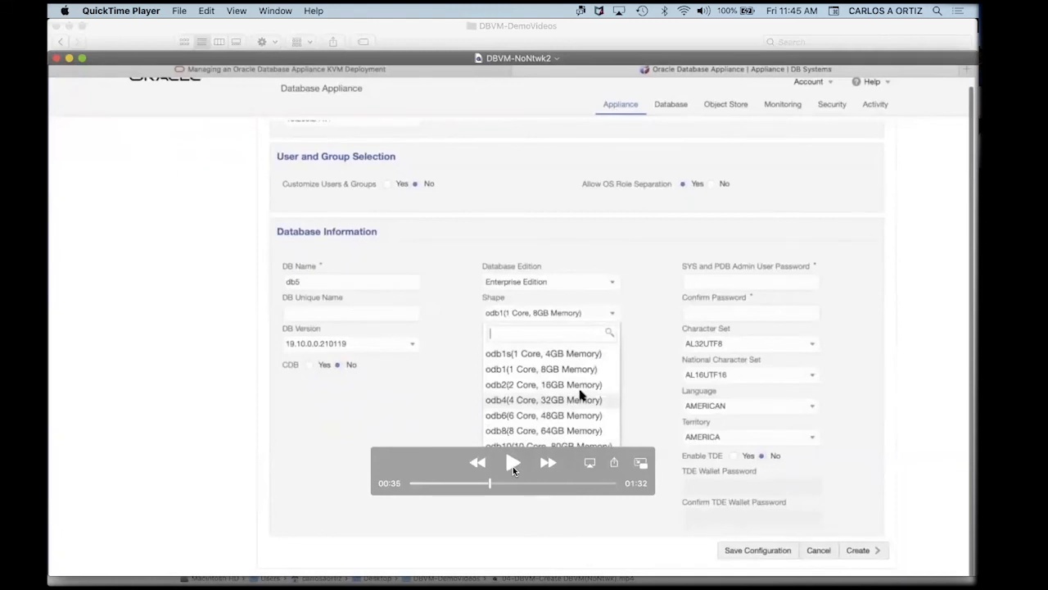
pyautogui.click(512, 463)
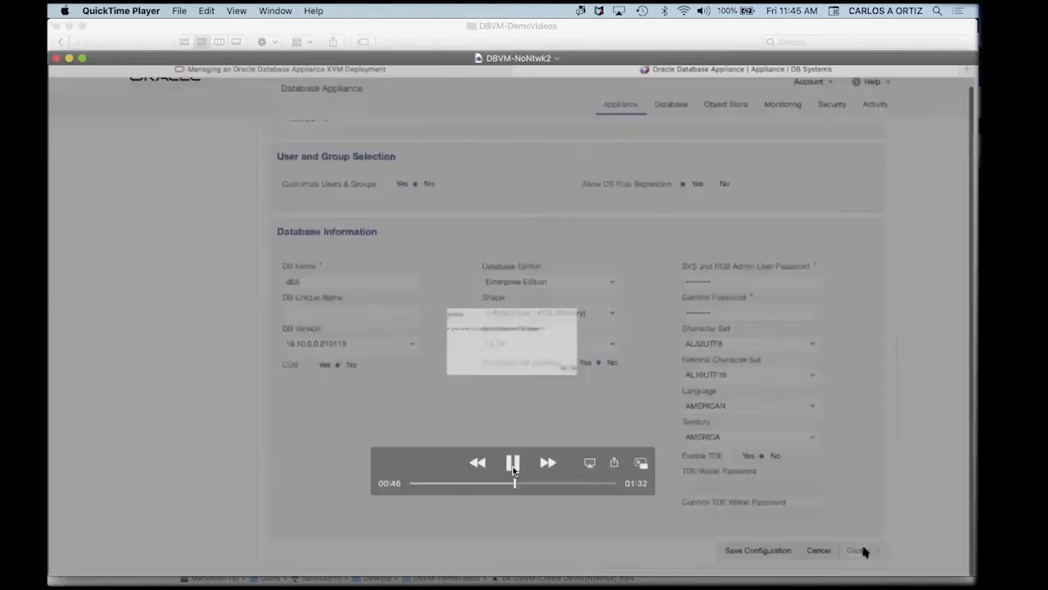
# Play the demo to the dbs5 creation job steps, pausing on Status Running.
pyautogui.click(513, 463)
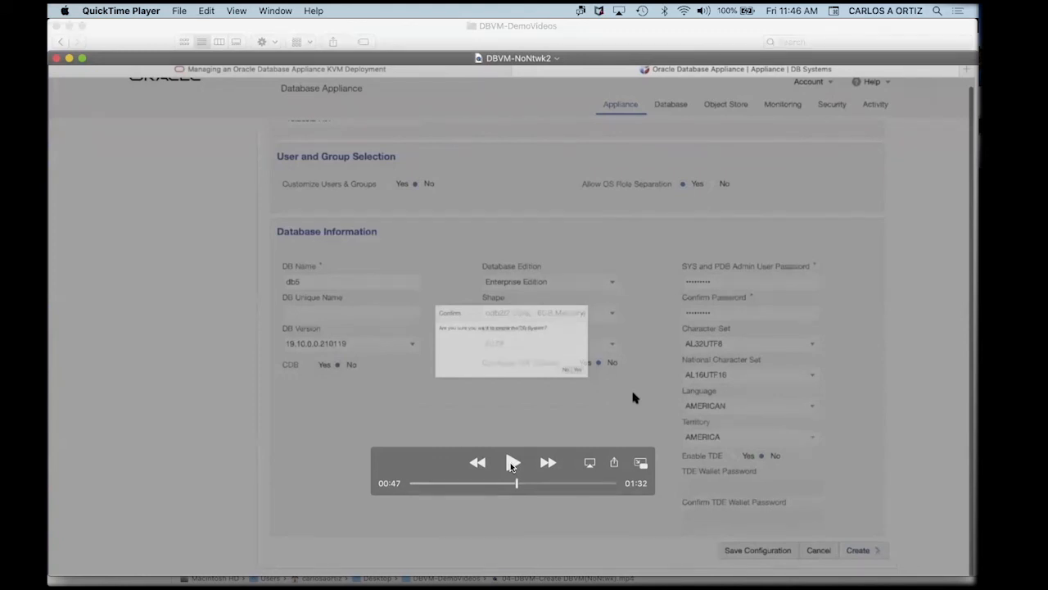
pyautogui.click(511, 463)
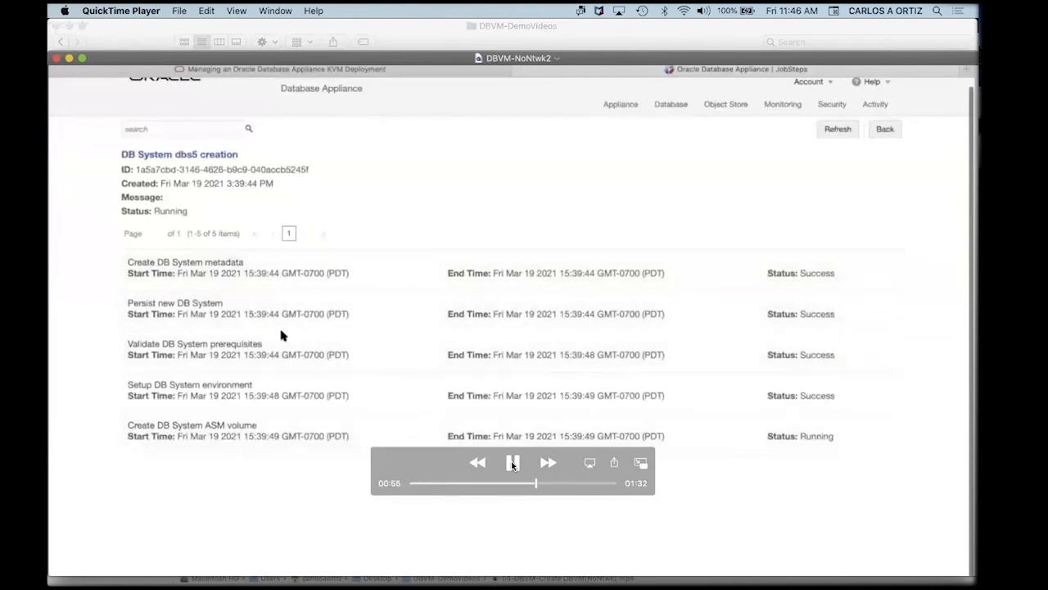
pyautogui.click(513, 464)
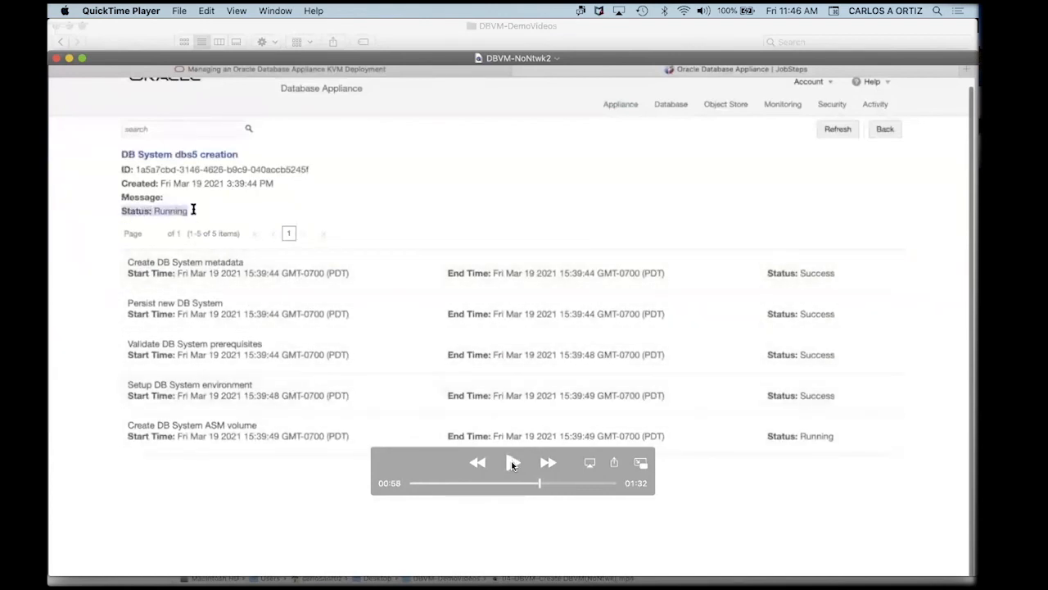
pyautogui.click(512, 464)
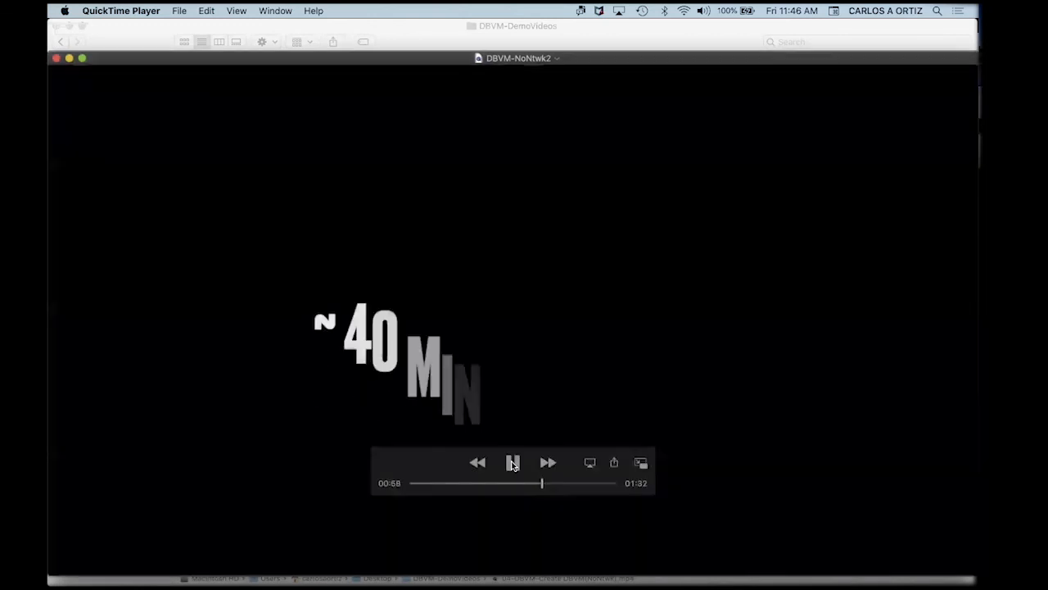
# Play past the ~40 MINUTES LATER card to the DB Systems page showing dbs5 CONFIGURED.
pyautogui.click(513, 465)
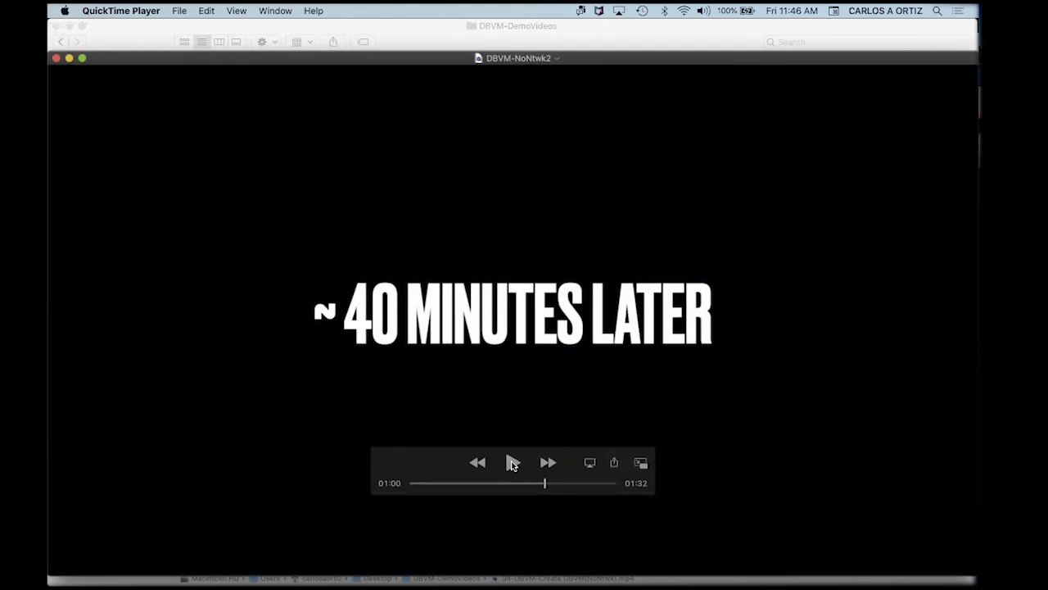
pyautogui.click(513, 465)
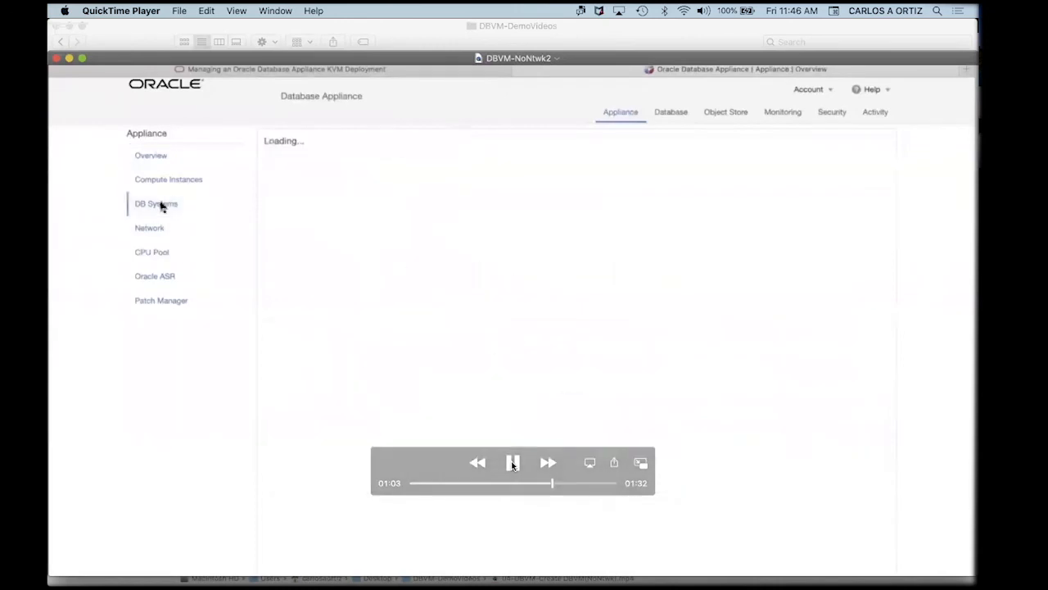
pyautogui.click(513, 465)
# Step through dbs5 system details and db5 database details to the Activity list showing creation Success.
pyautogui.click(512, 464)
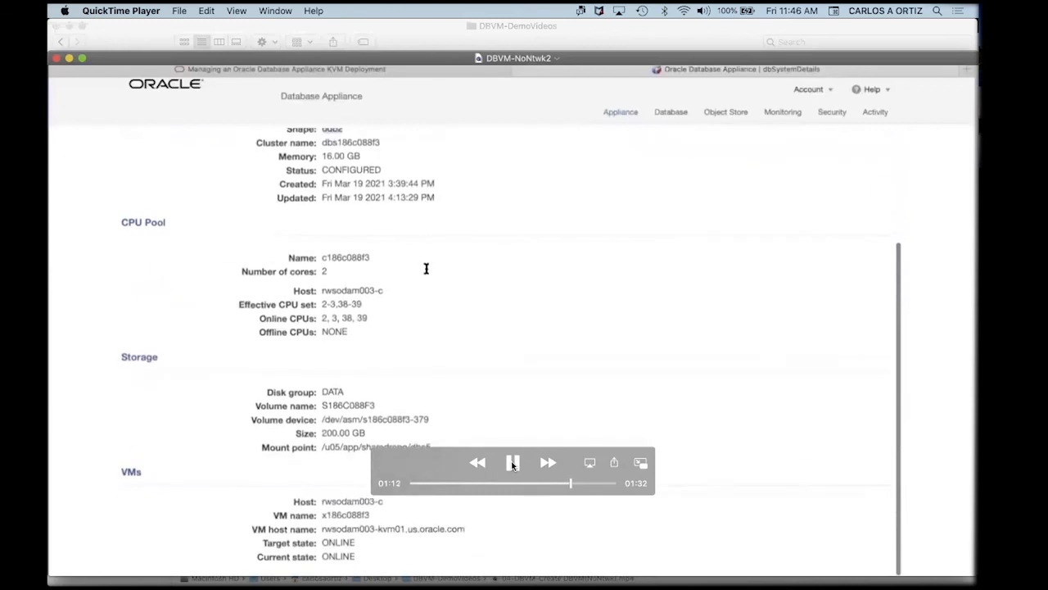
pyautogui.click(513, 464)
pyautogui.click(511, 462)
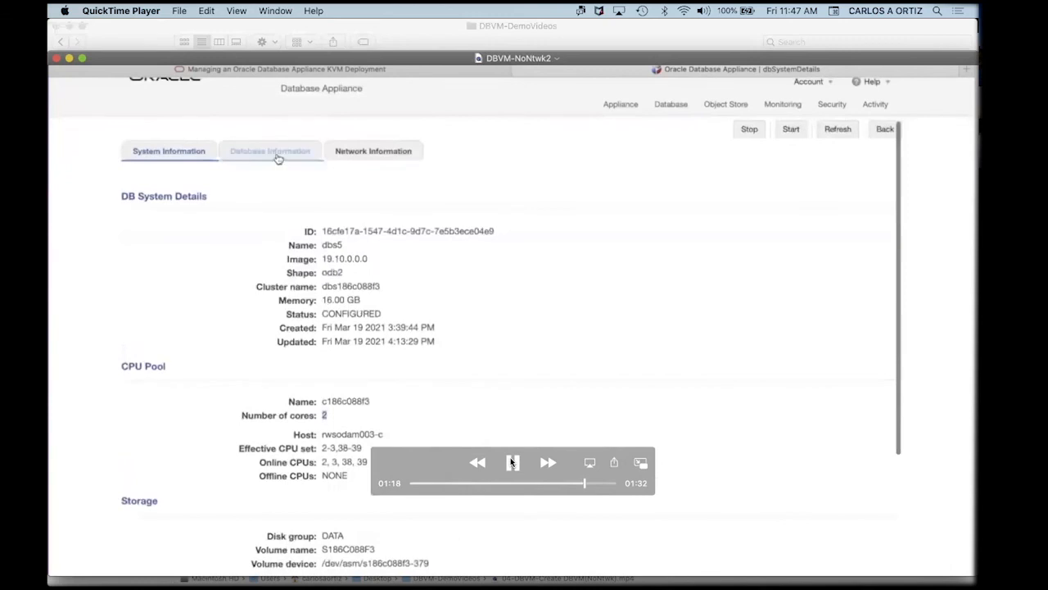
pyautogui.click(511, 462)
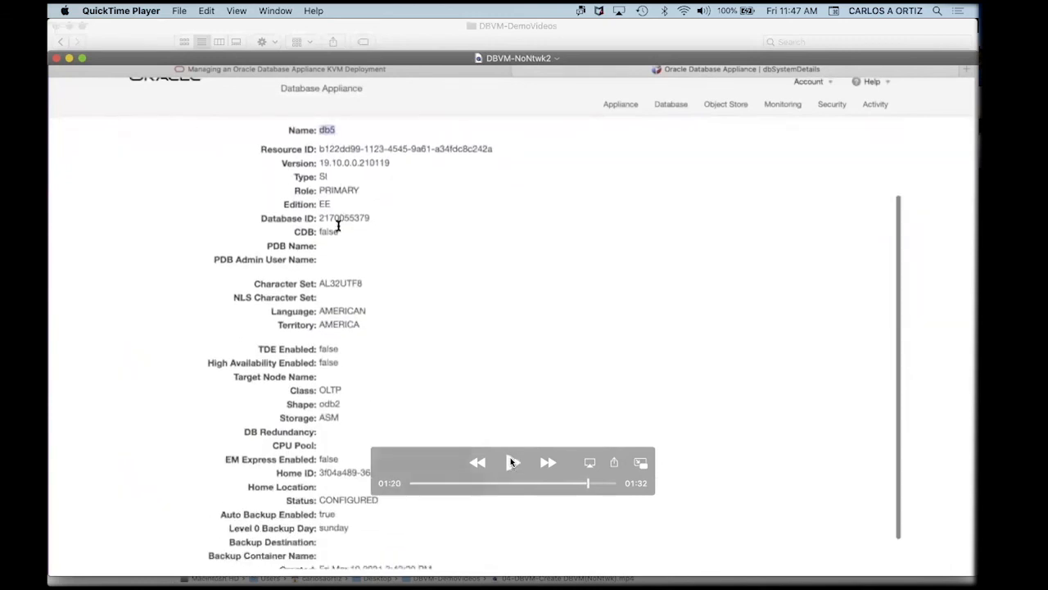
pyautogui.click(512, 462)
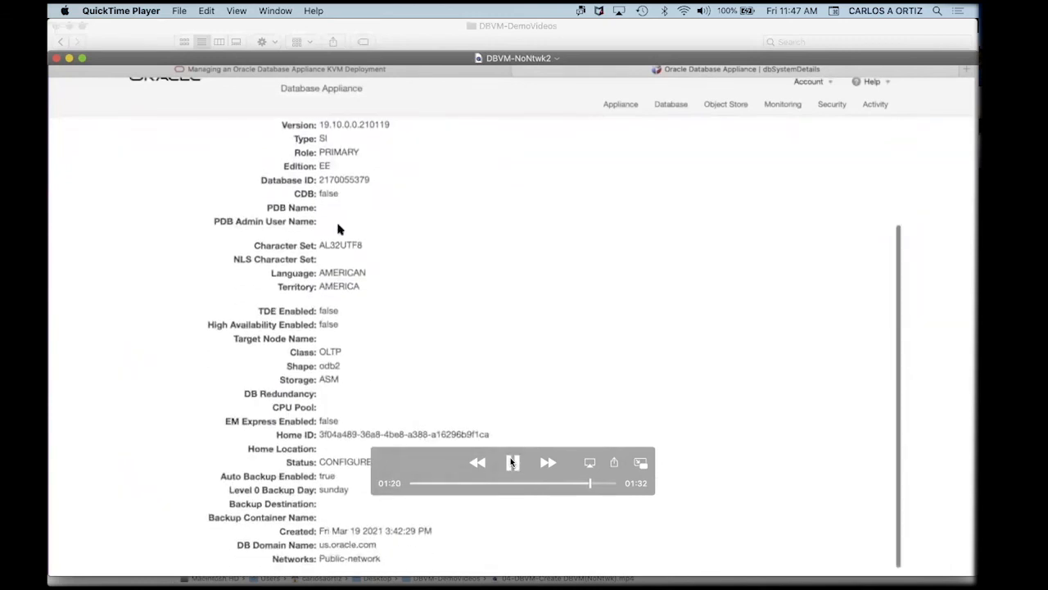
pyautogui.click(512, 463)
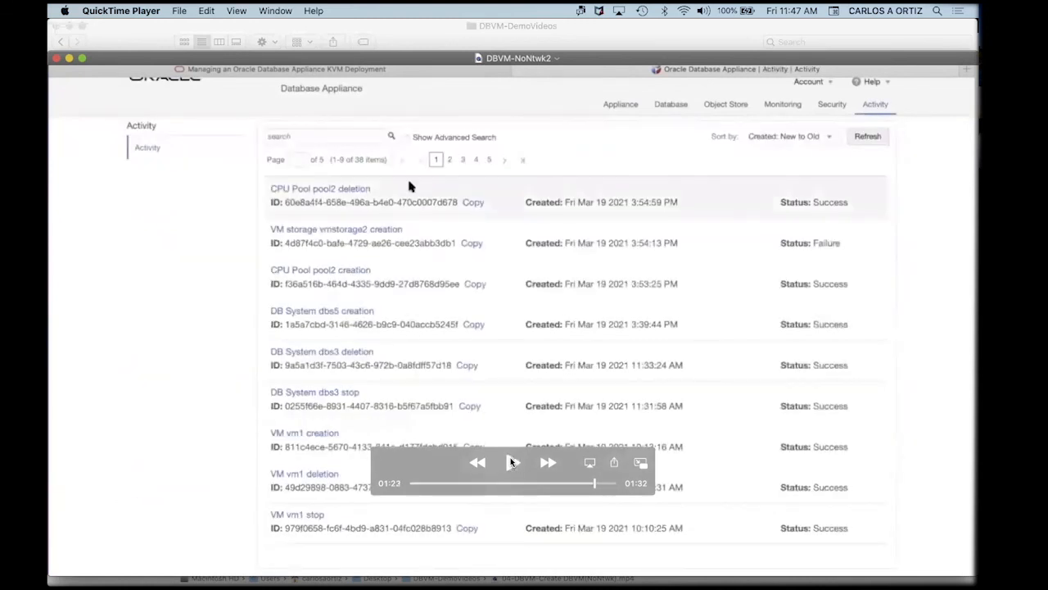
# Play through the successful dbs5 job steps to the DB Systems list showing dbs5 CONFIGURED with shape odb2.
pyautogui.click(512, 462)
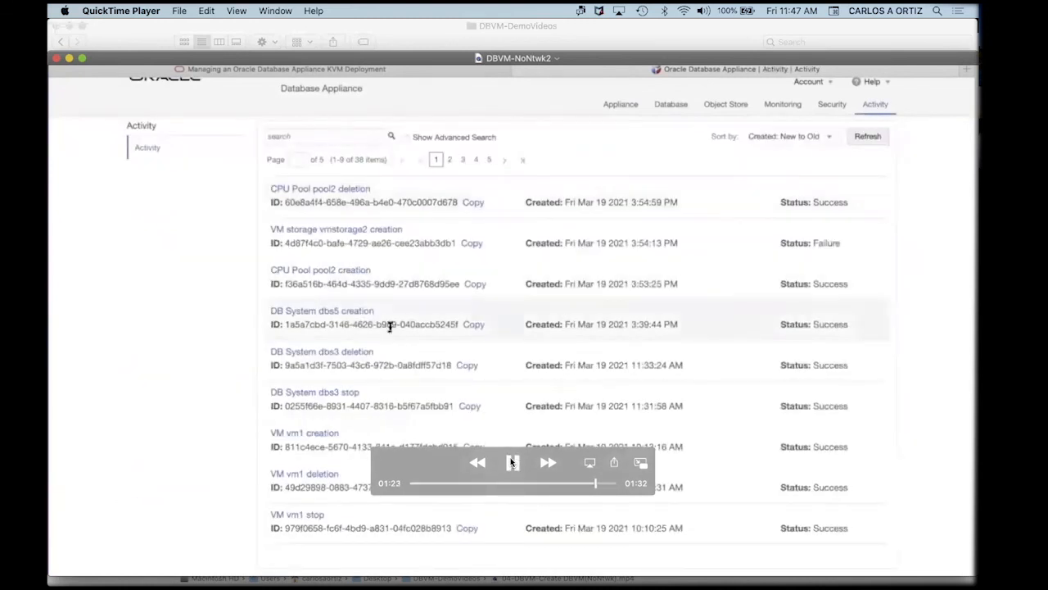
pyautogui.click(511, 462)
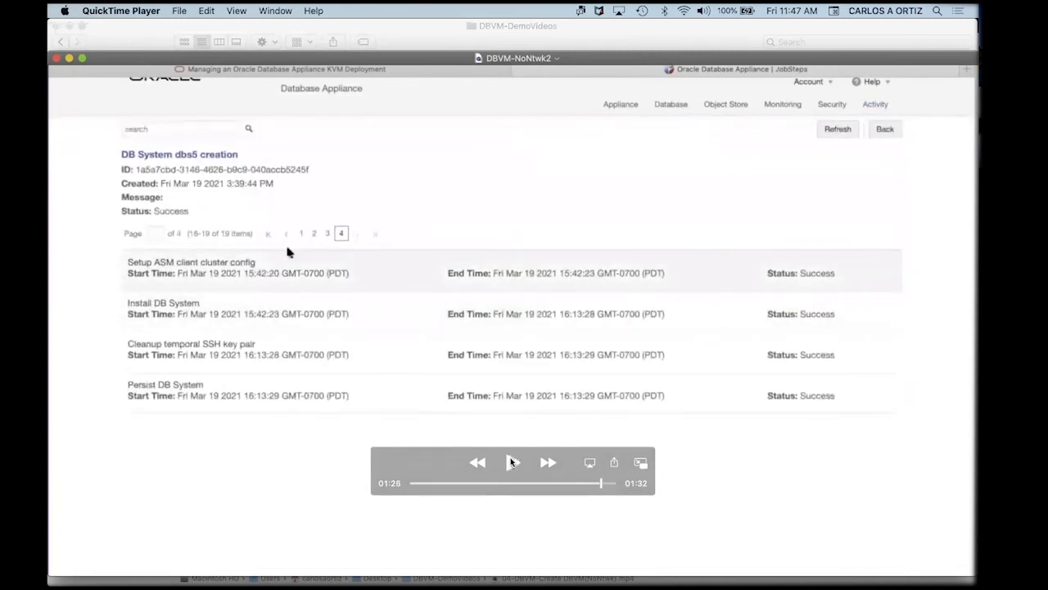
pyautogui.click(512, 462)
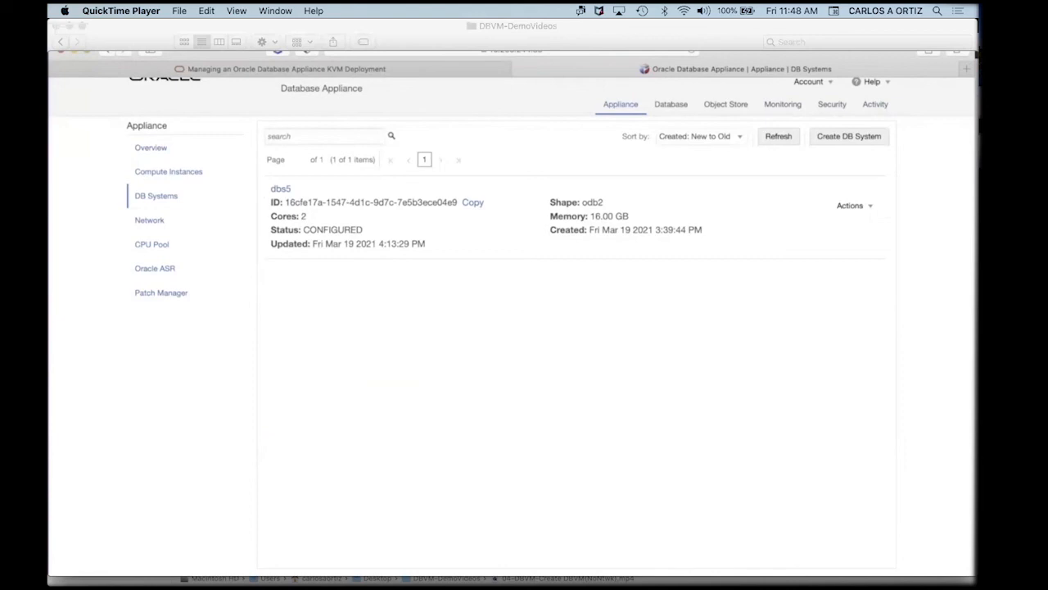
# Switch from the finished video back to the PowerPoint slide of ODA Database KVM CLI commands.
pyautogui.moveTo(870, 443)
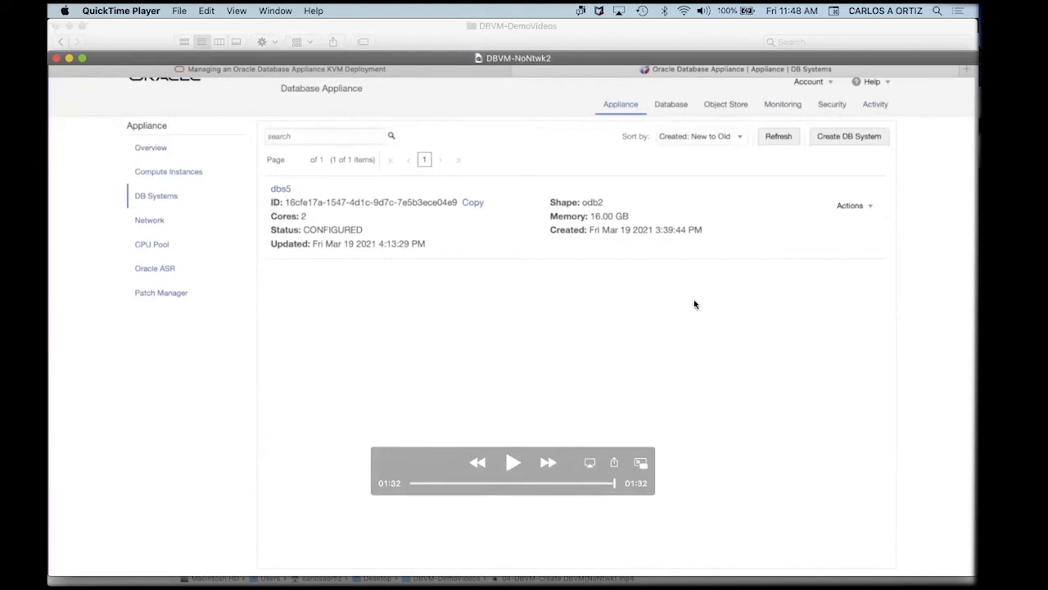
pyautogui.press('super+Tab')
pyautogui.press('super+Tab')
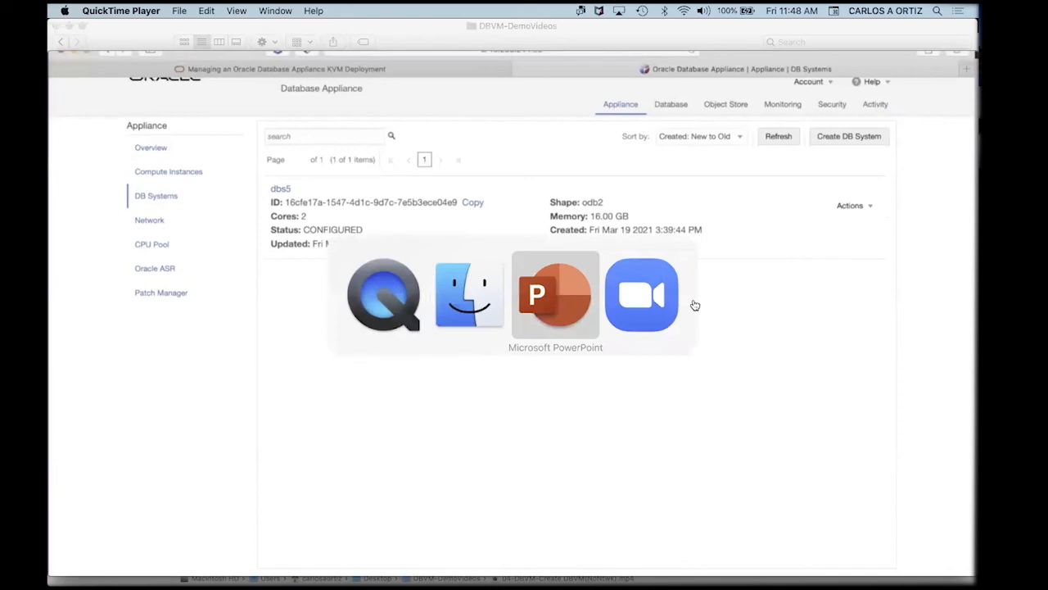